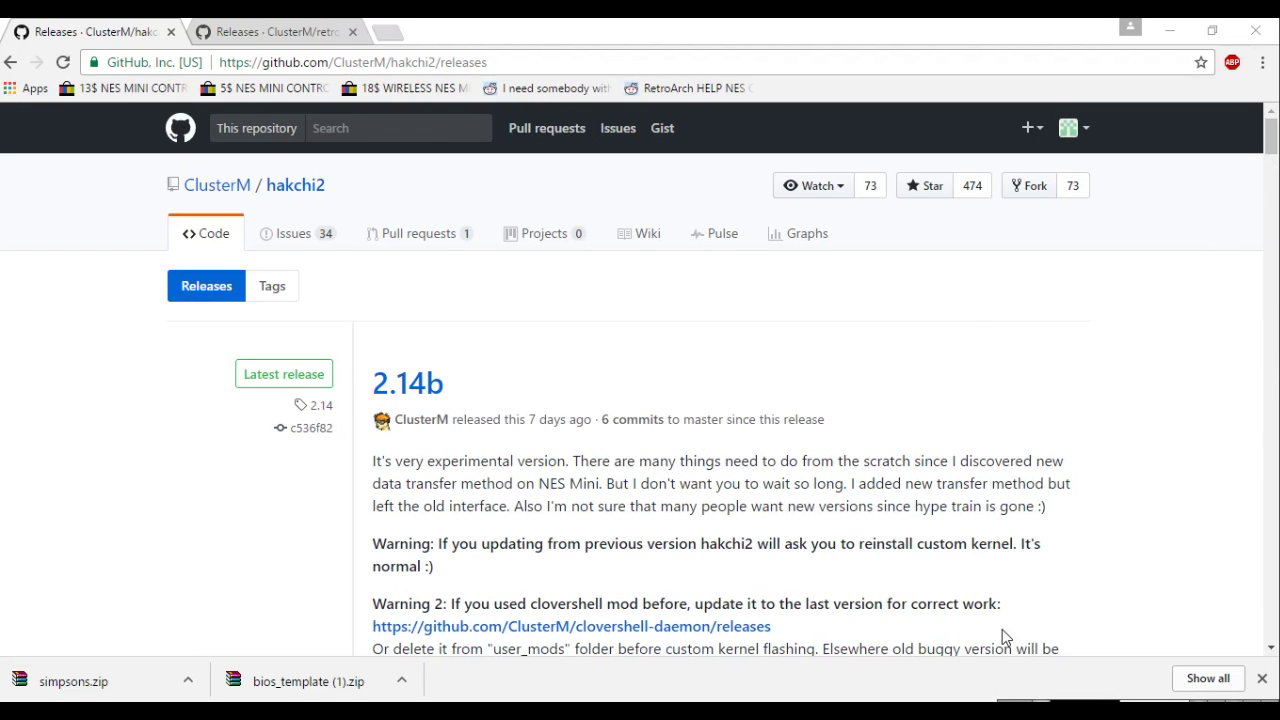
- Switch to the retroarch-clover releases page and review the installation instructions
key("ctrl+Tab")
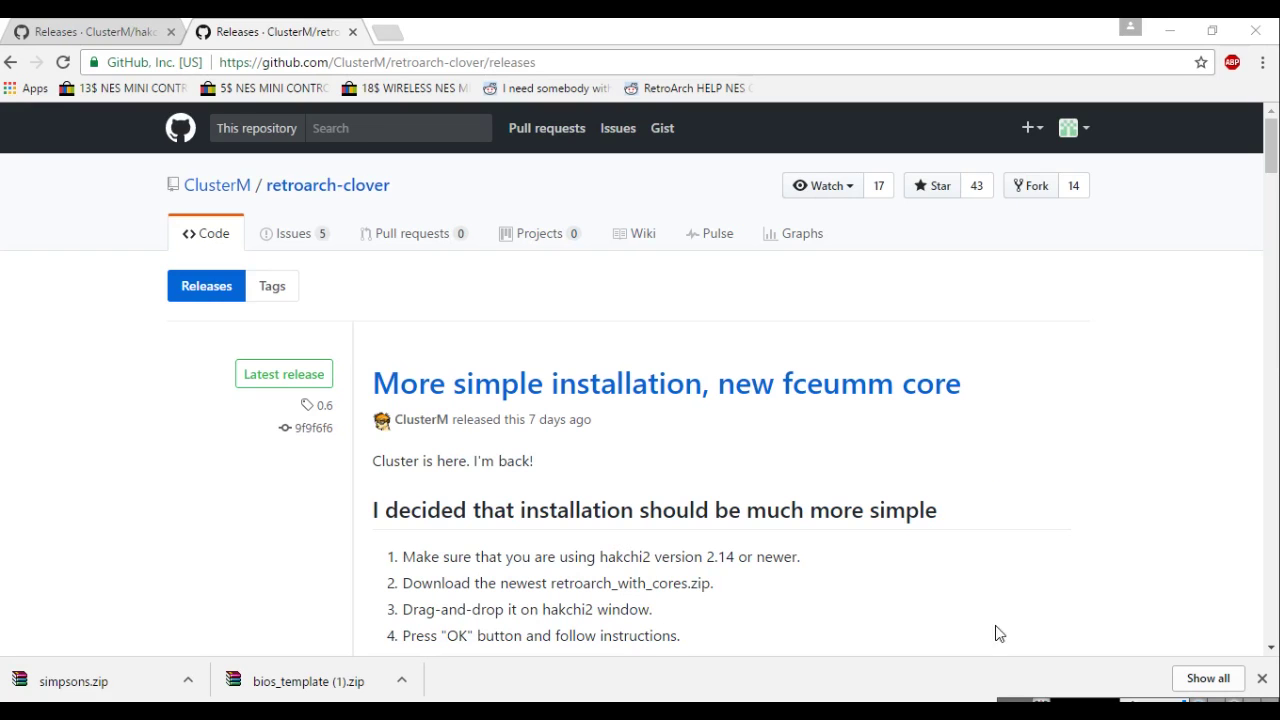
left_click_drag(1270, 150, 1272, 243)
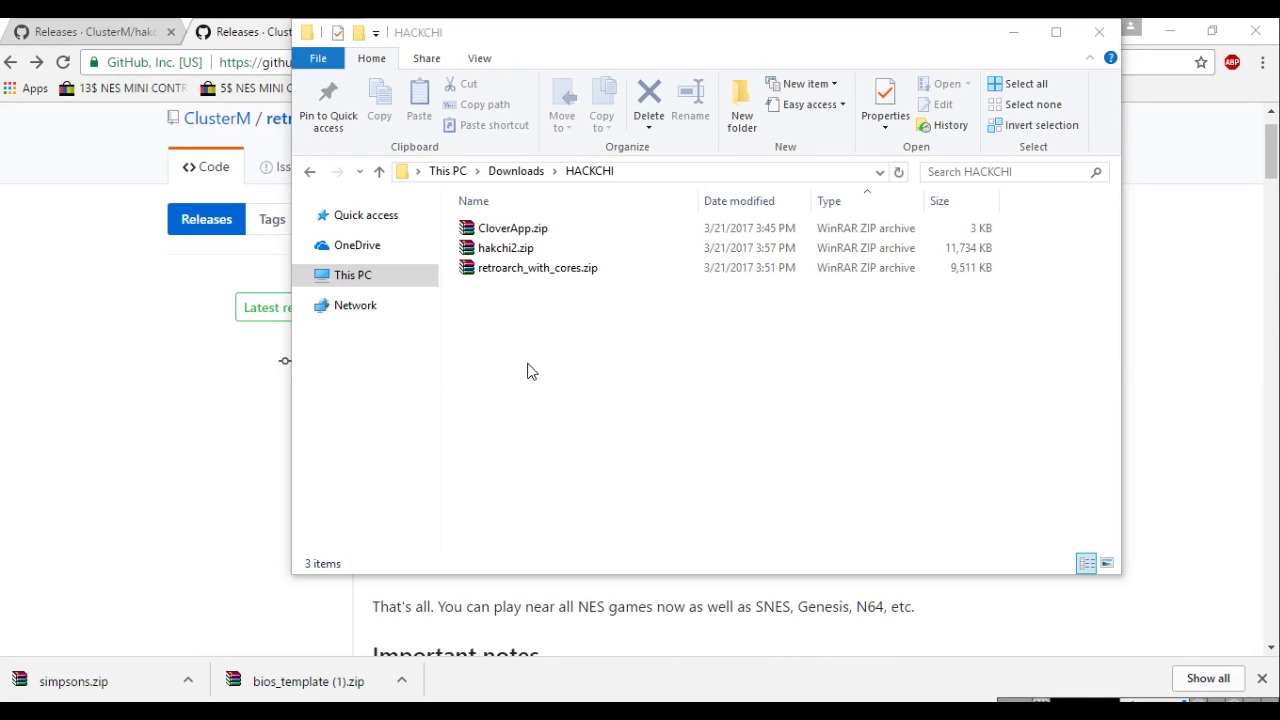
- Extract hakchi2.zip and retroarch_with_cores.zip directly into the HACKCHI folder
left_click_drag(546, 294, 505, 249)
right_click(506, 253)
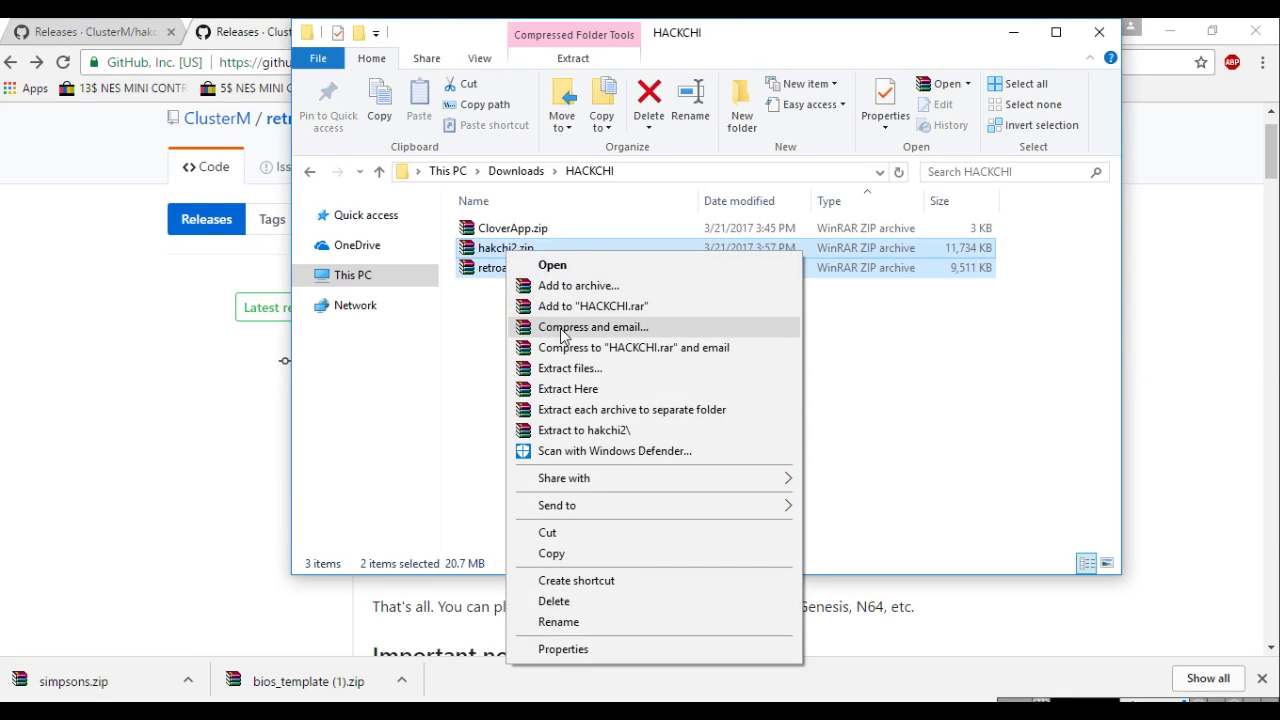
left_click(590, 389)
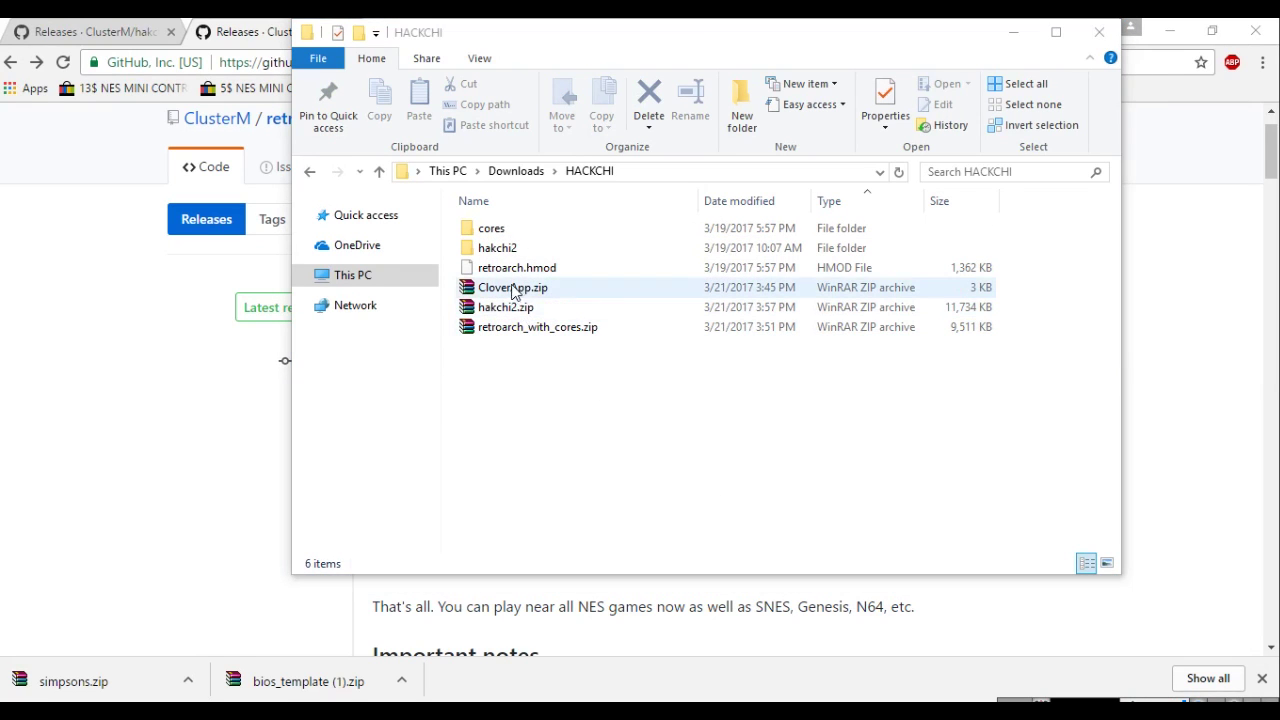
- Move retroarch.hmod into the cores folder and copy all the HMOD files in that folder
left_click_drag(522, 278, 505, 236)
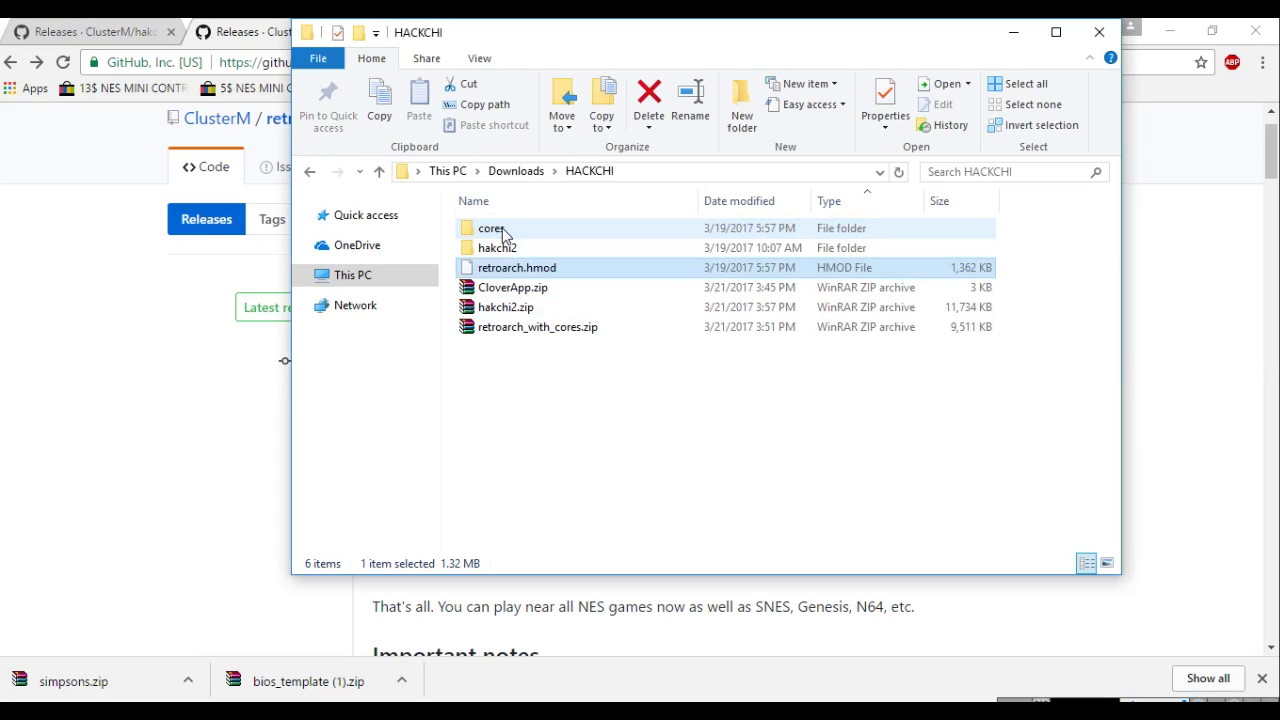
double_click(497, 234)
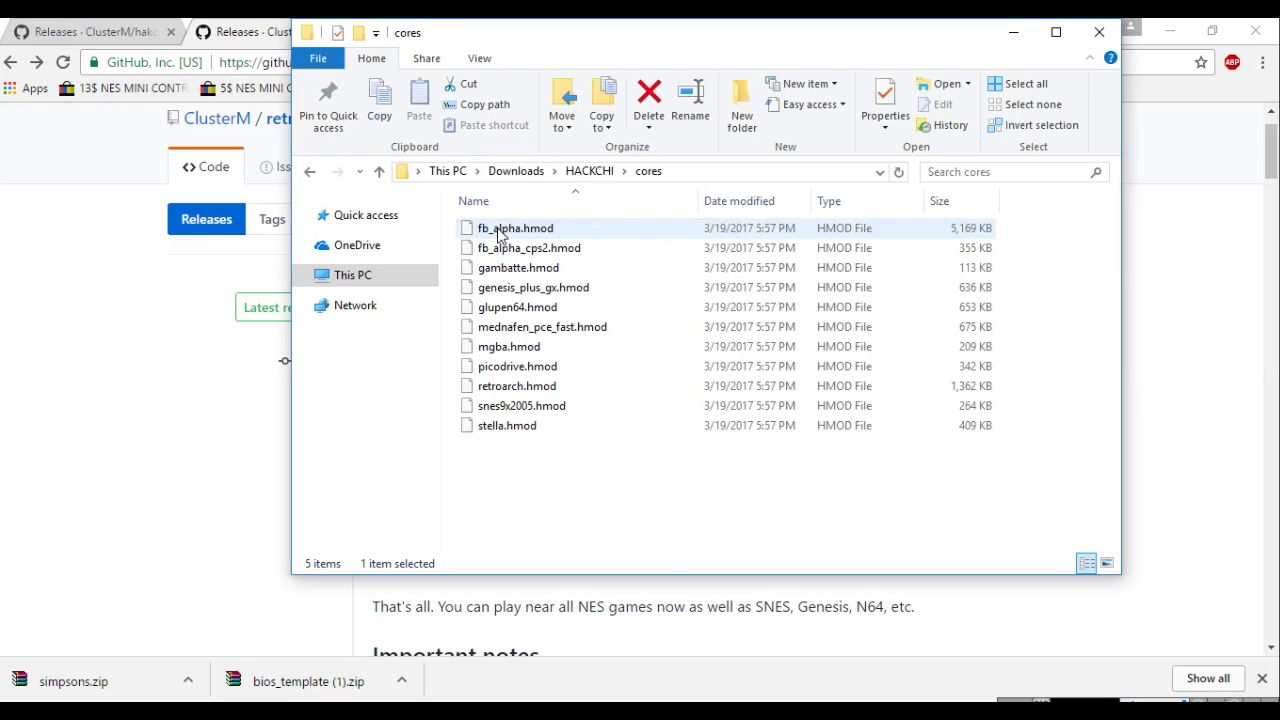
left_click_drag(659, 515, 476, 182)
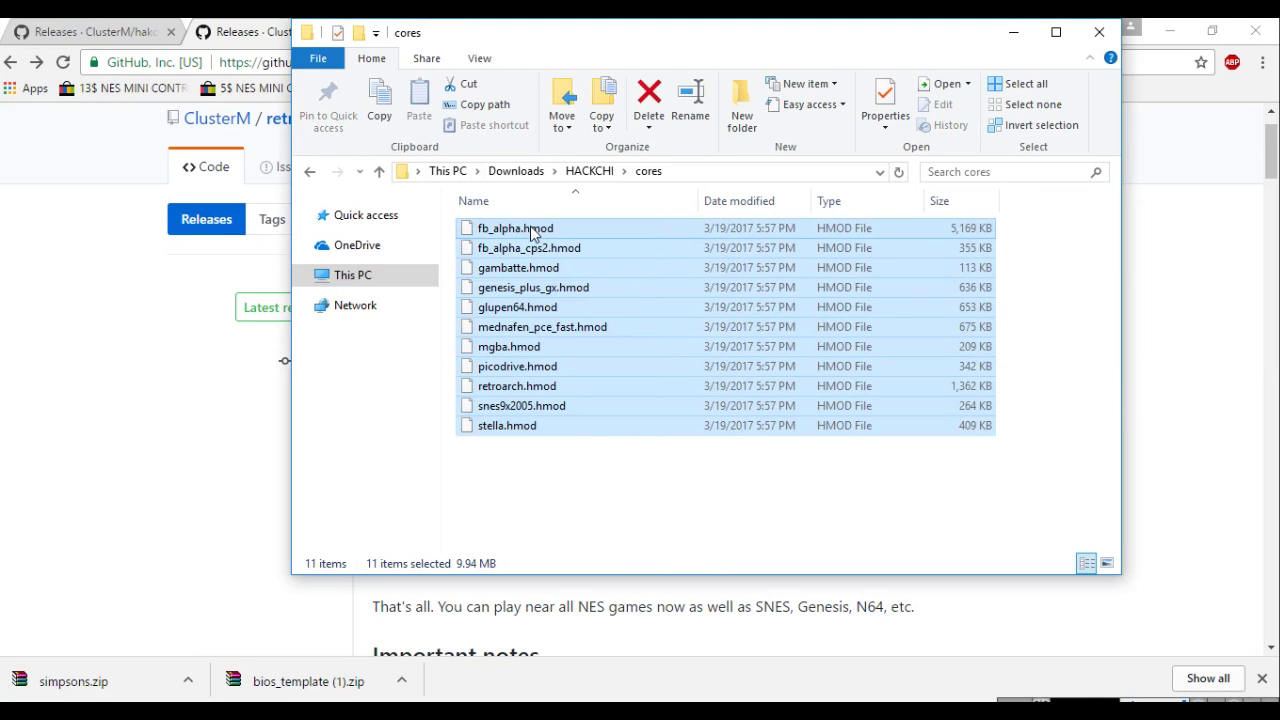
right_click(533, 240)
left_click(607, 428)
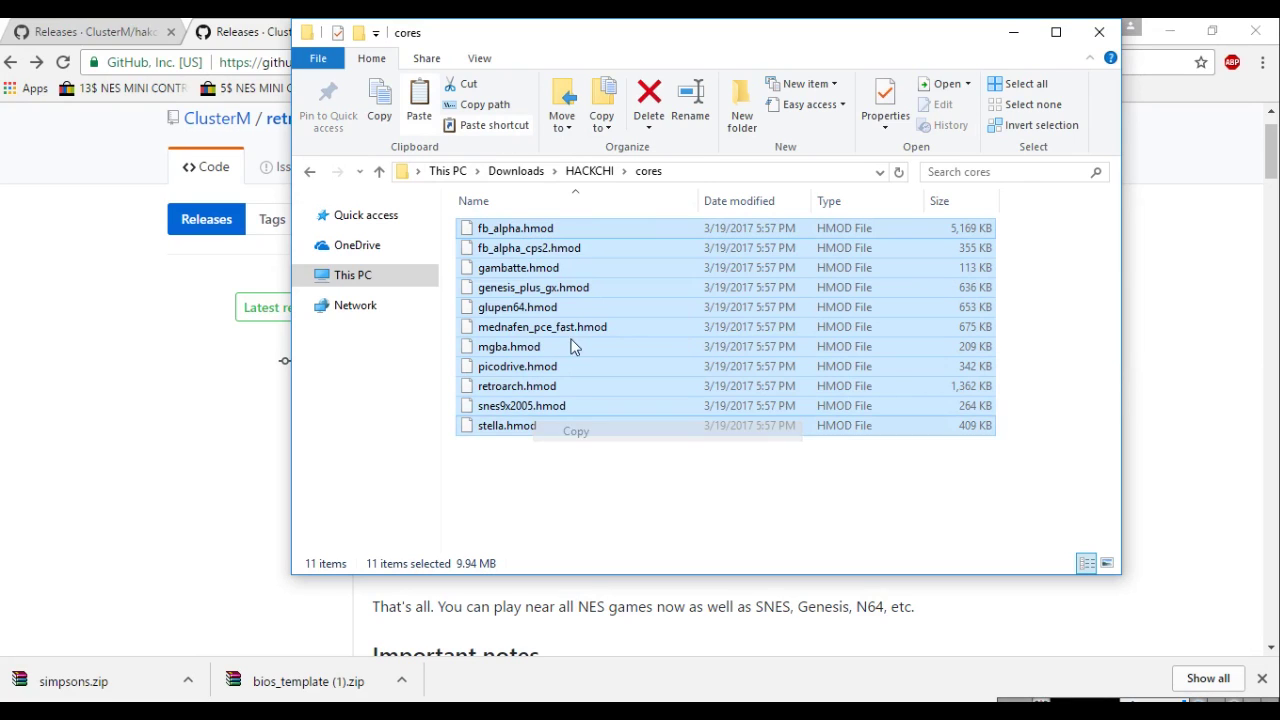
- Paste the copied HMOD files into the user_mods folder inside hakchi2
left_click(578, 174)
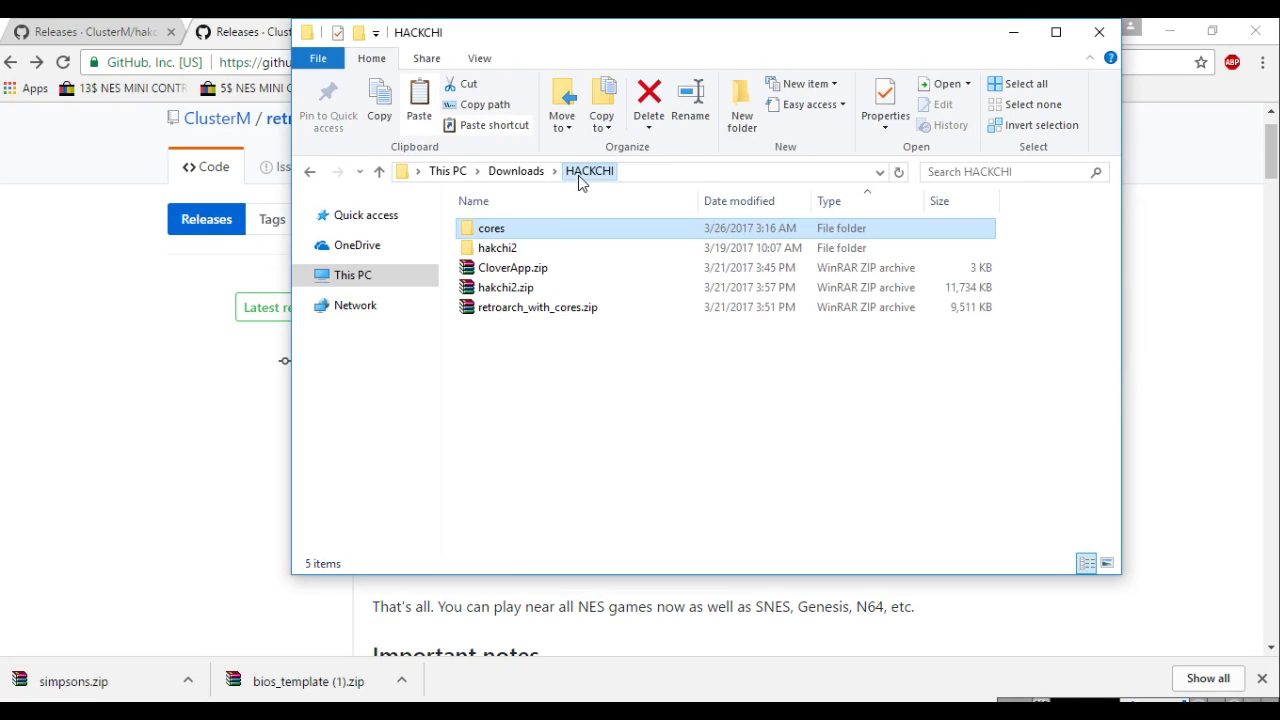
double_click(500, 249)
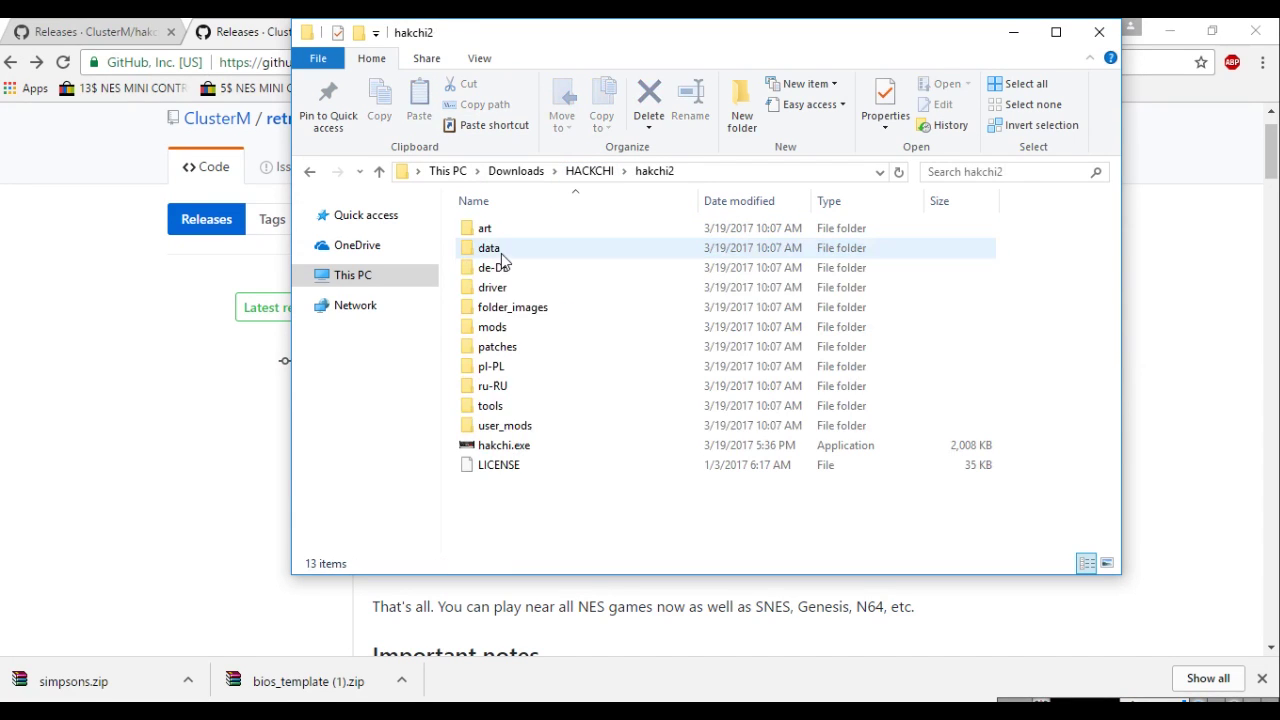
double_click(507, 430)
right_click(522, 363)
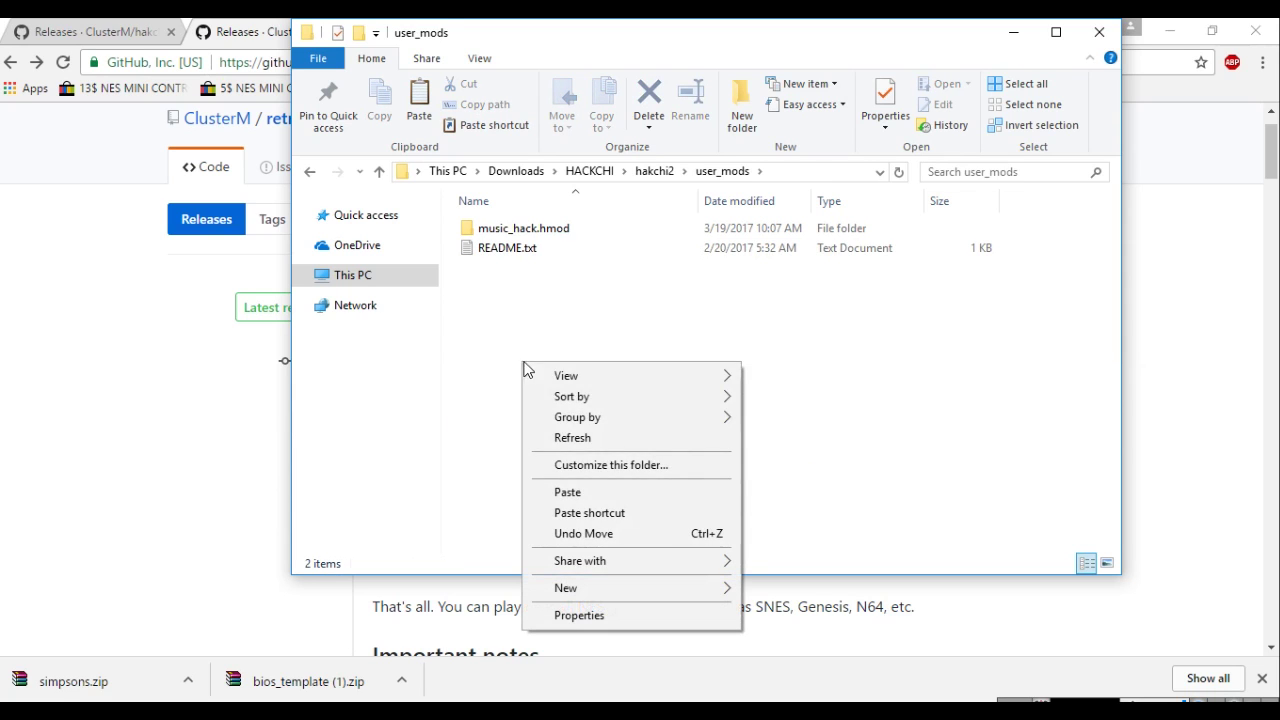
left_click(600, 491)
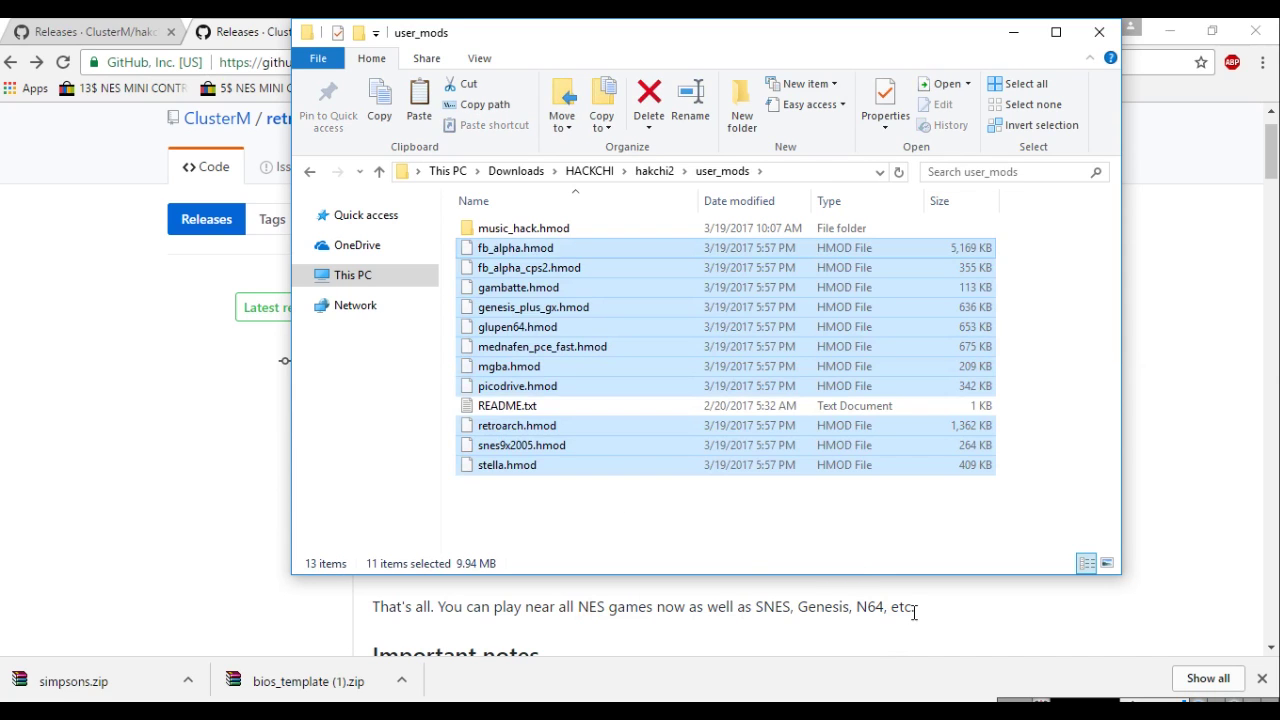
- Run hakchi.exe from the hakchi2 folder as administrator
left_click(655, 172)
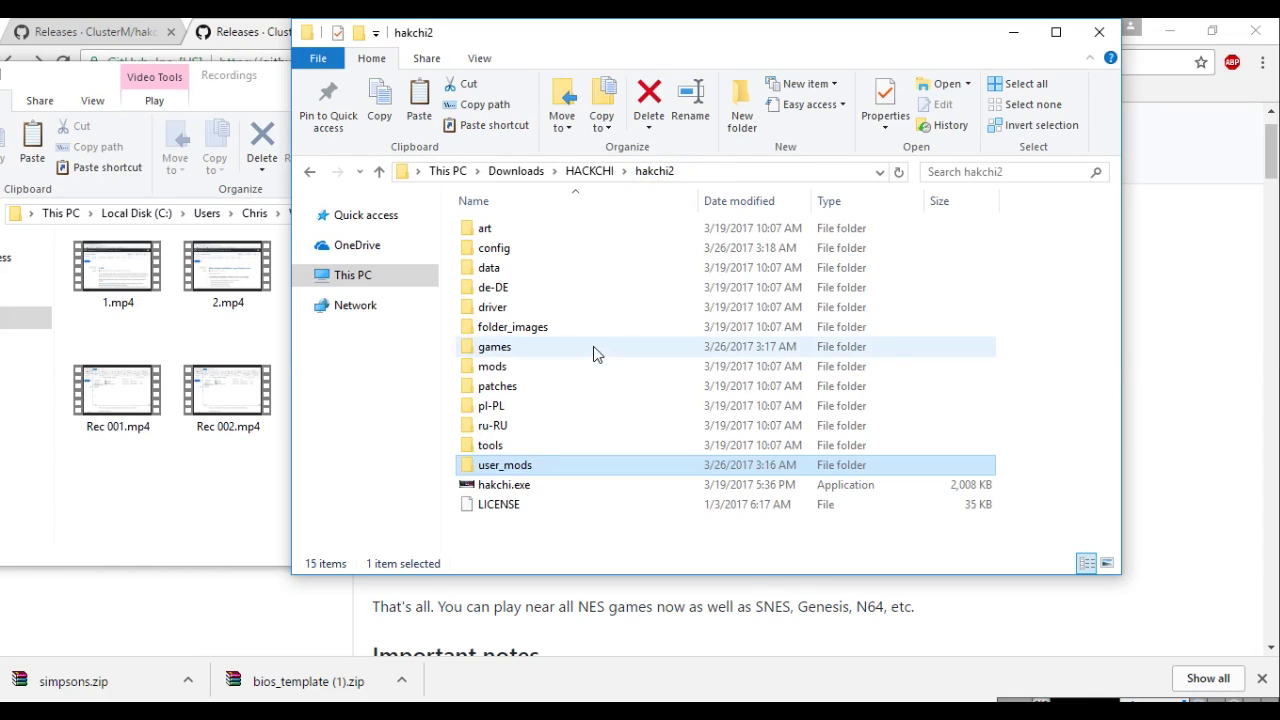
left_click(511, 484)
right_click(511, 484)
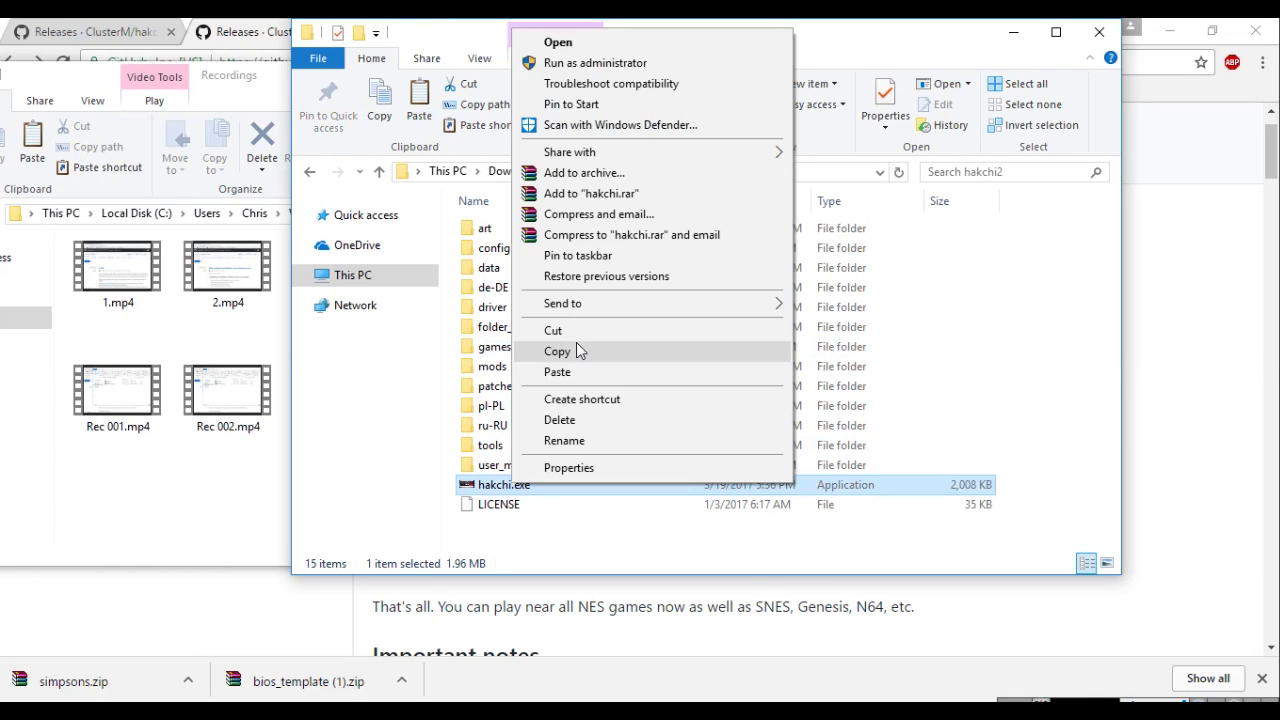
left_click(612, 60)
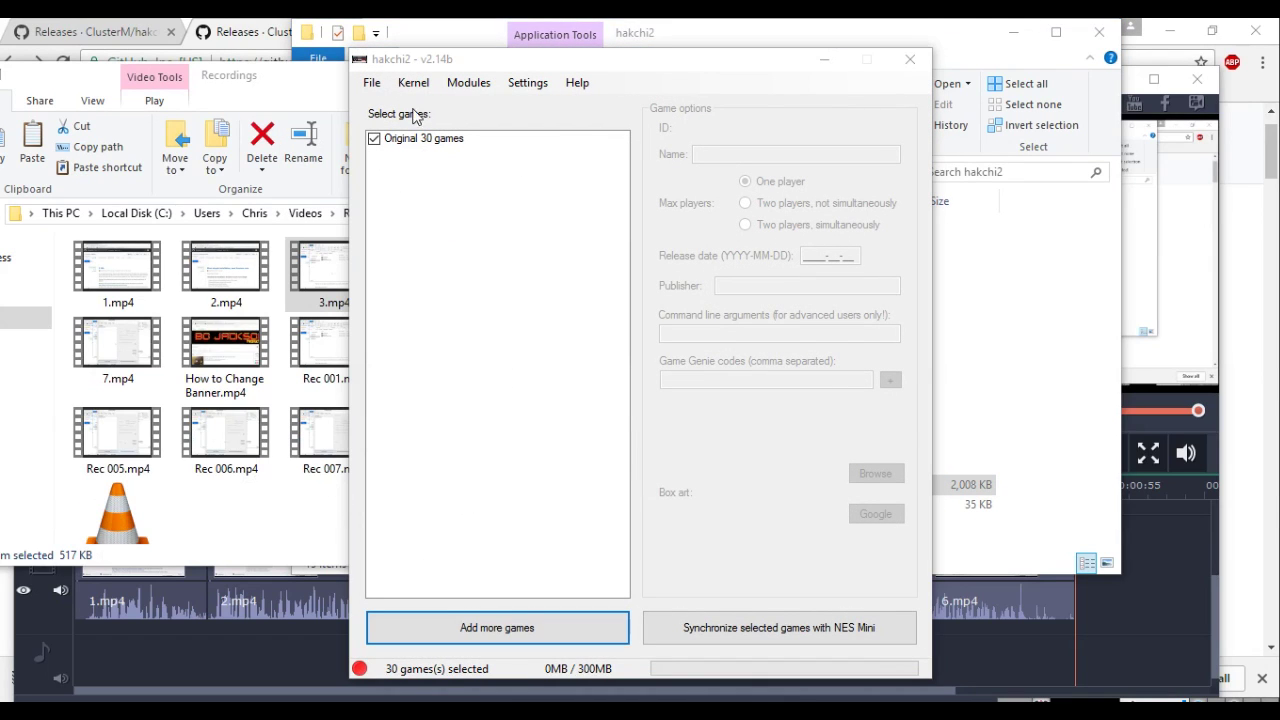
- Start the kernel dump of the NES Mini and answer its prompt
left_click(413, 83)
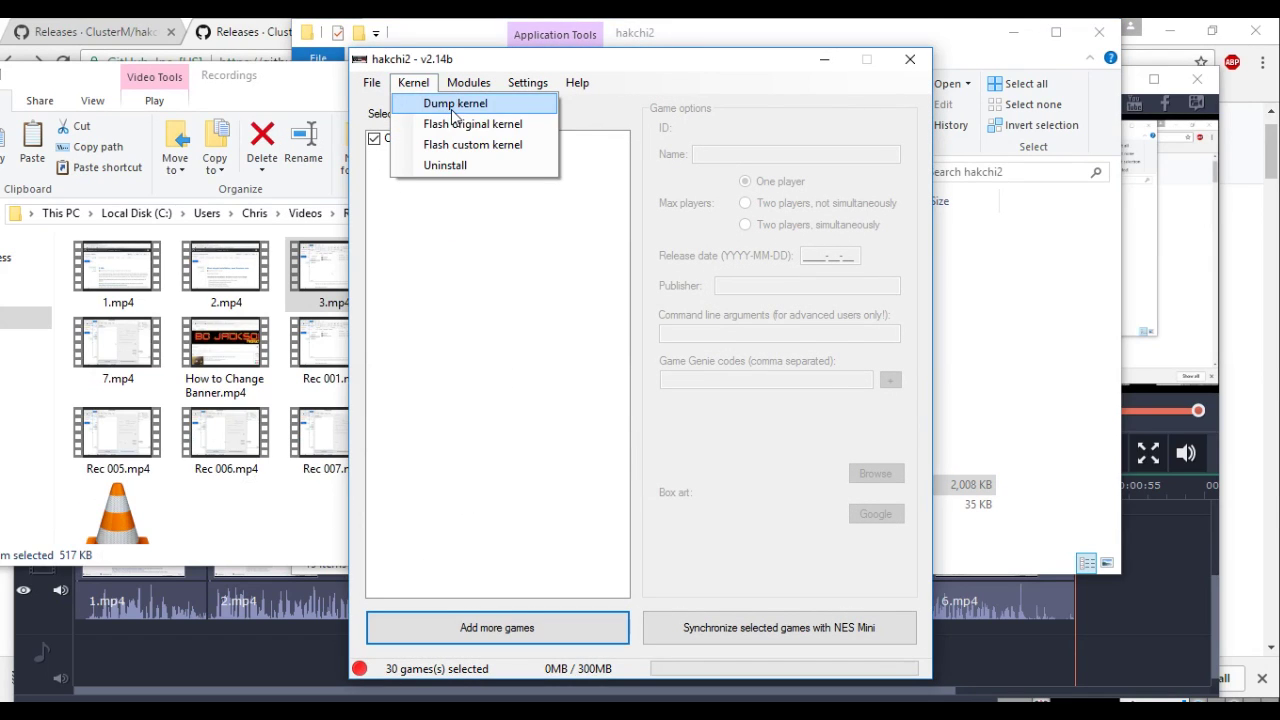
left_click(453, 110)
left_click(623, 438)
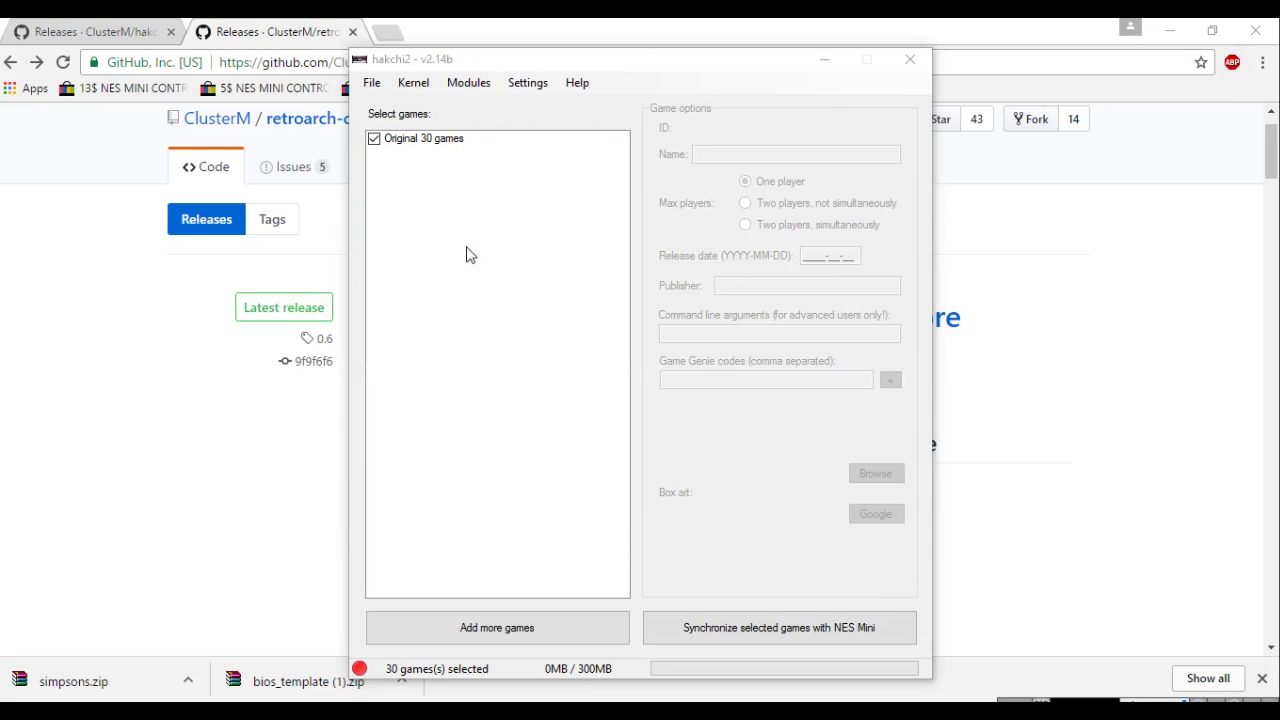
- Install all the listed extra modules on the NES Mini except music_hack
left_click(468, 83)
left_click(468, 83)
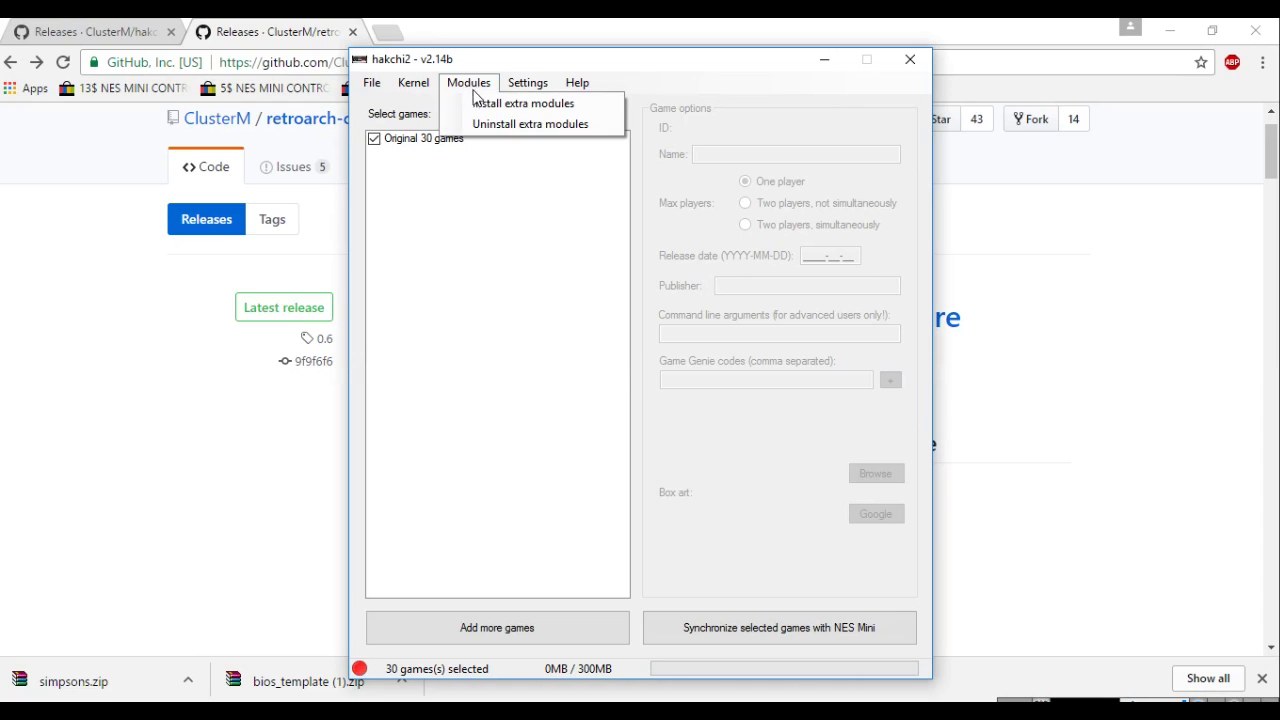
left_click(484, 106)
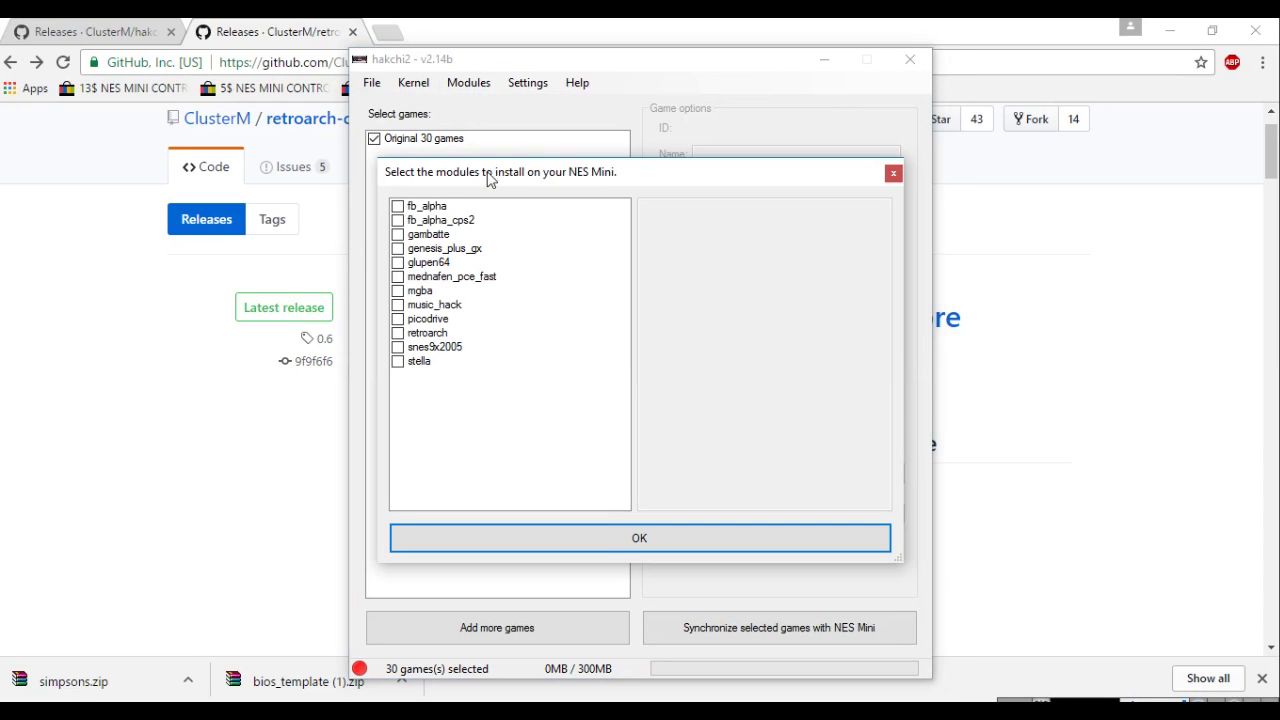
left_click(398, 207)
left_click(398, 220)
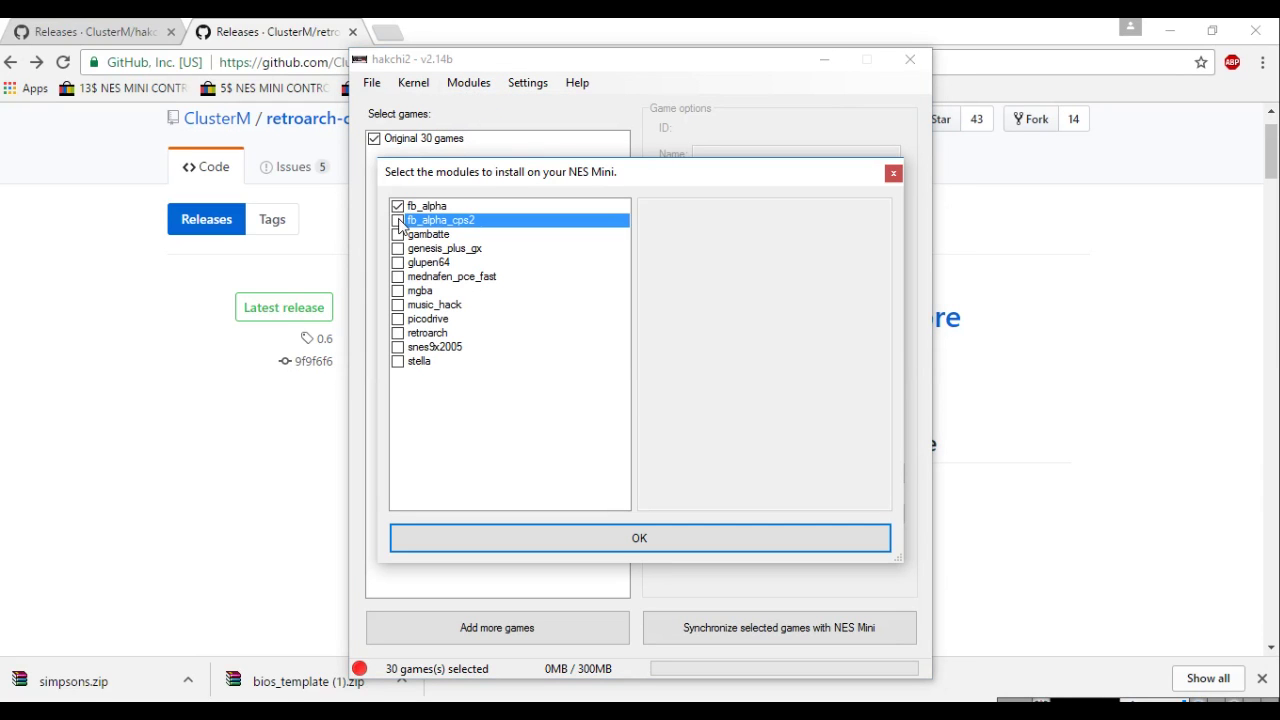
left_click(398, 234)
left_click(398, 249)
left_click(398, 263)
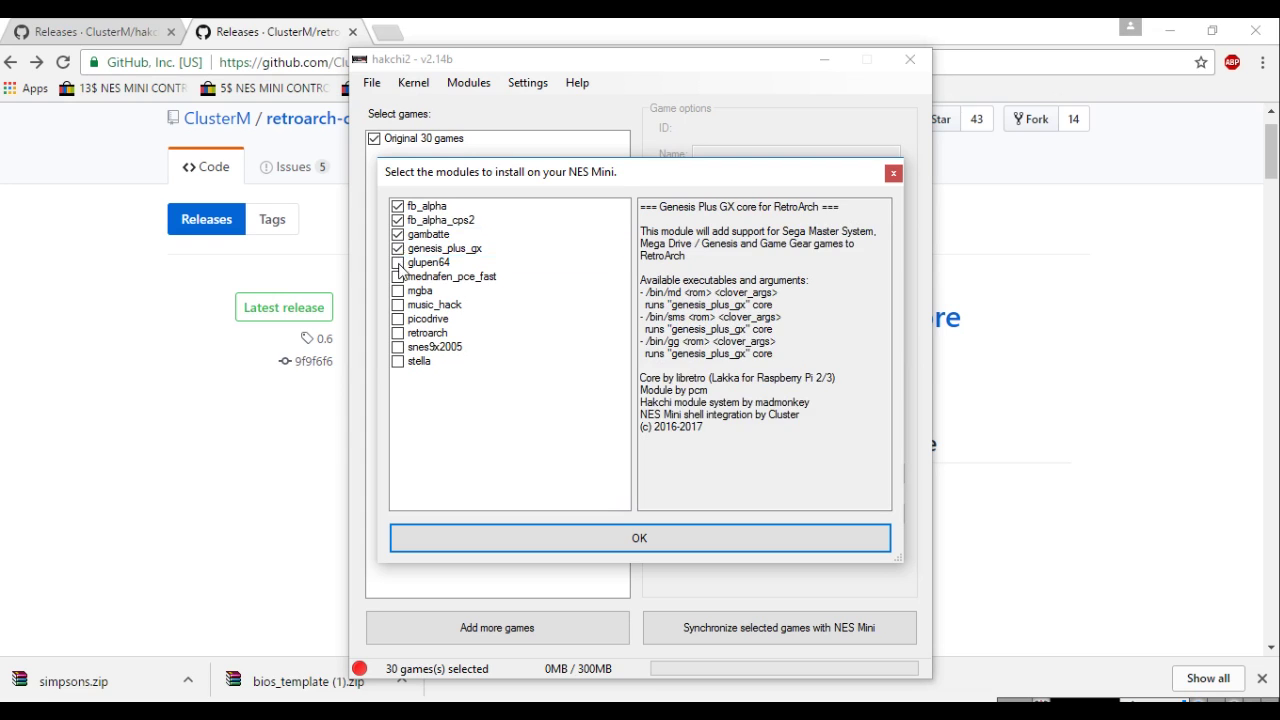
left_click(398, 277)
left_click(398, 291)
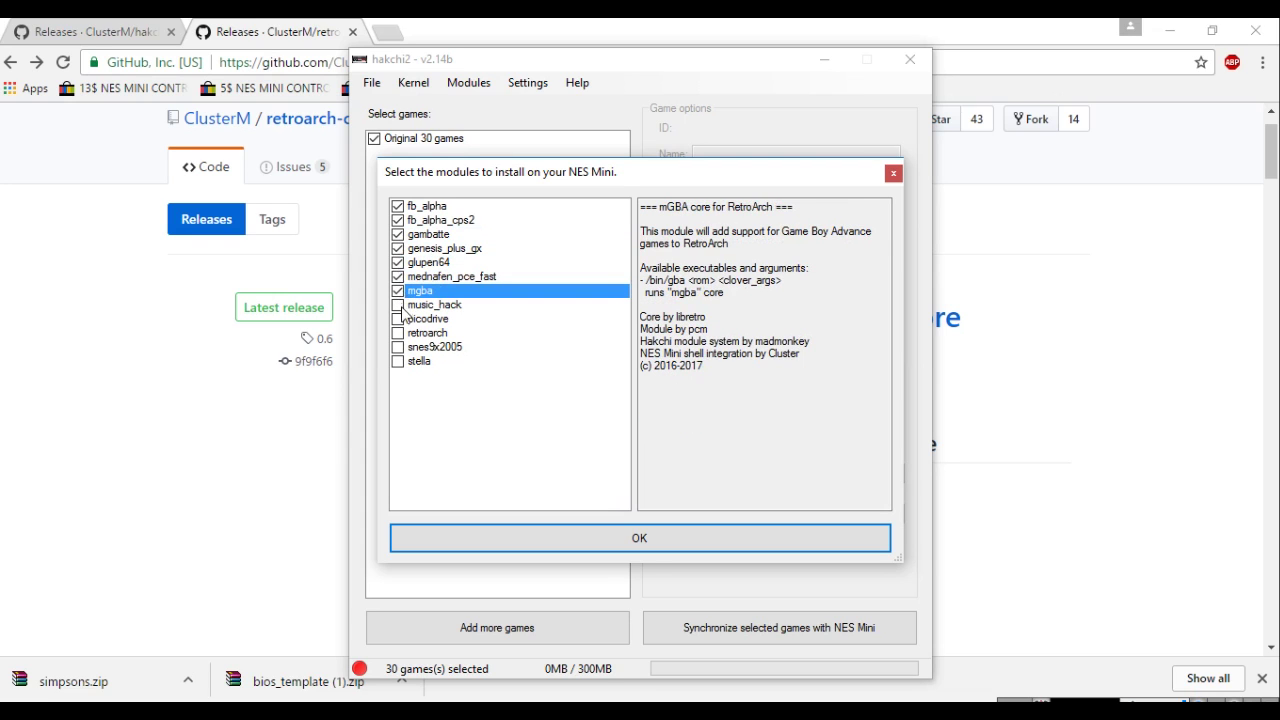
left_click(398, 319)
left_click(398, 333)
left_click(400, 347)
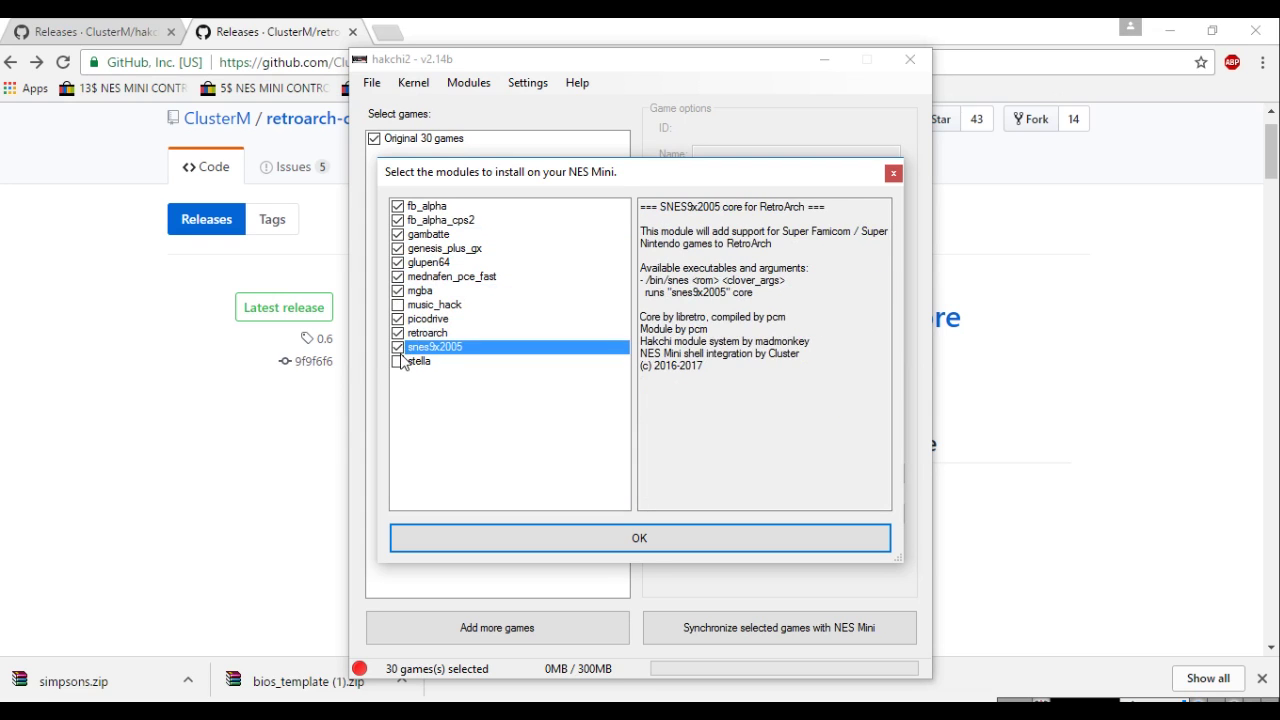
left_click(398, 361)
left_click(583, 538)
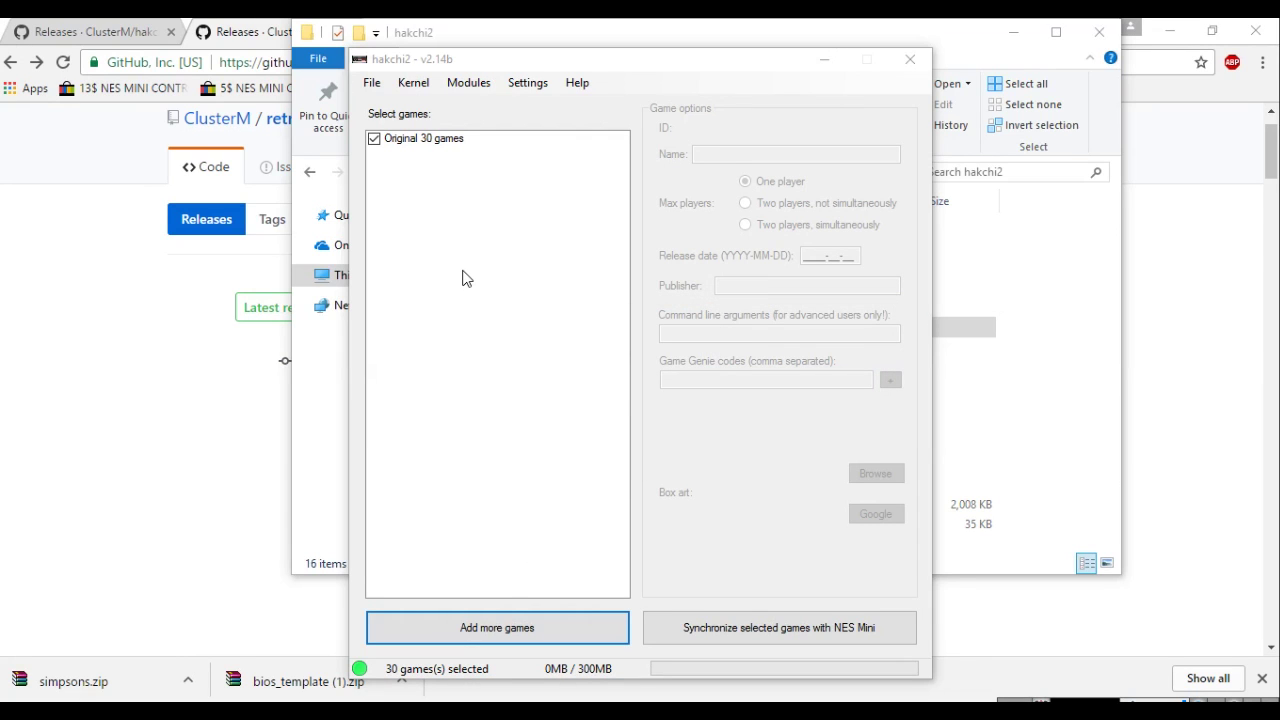
- Add Dark Tower, both Double Dragon versions and The Simpsons Arcade Game from the MAME folder, importing each zip as an archive
left_click(502, 620)
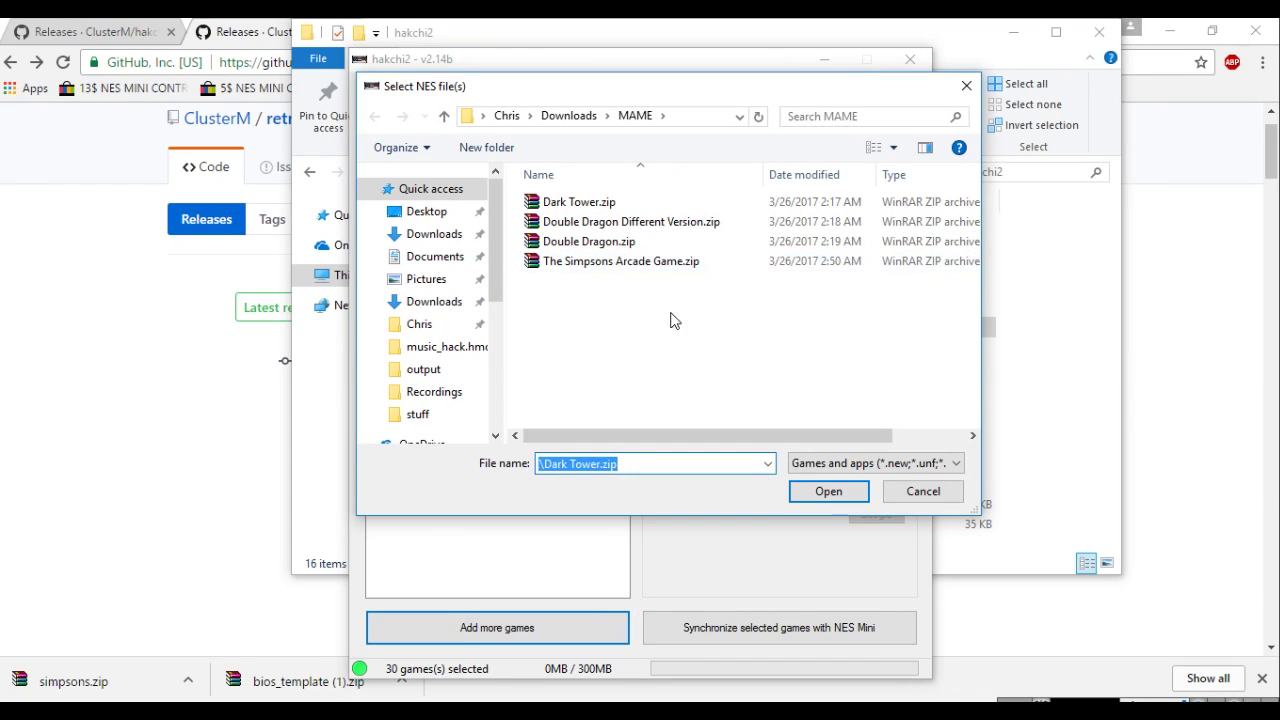
left_click_drag(672, 320, 577, 177)
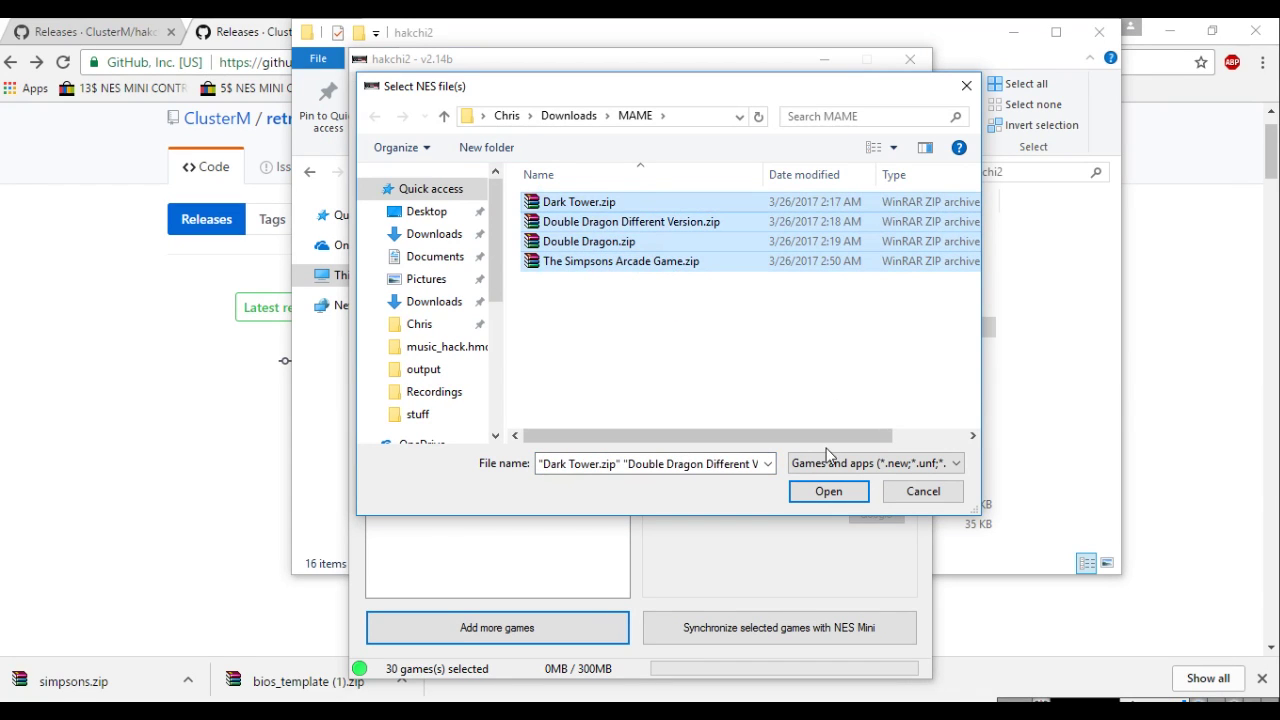
left_click(828, 489)
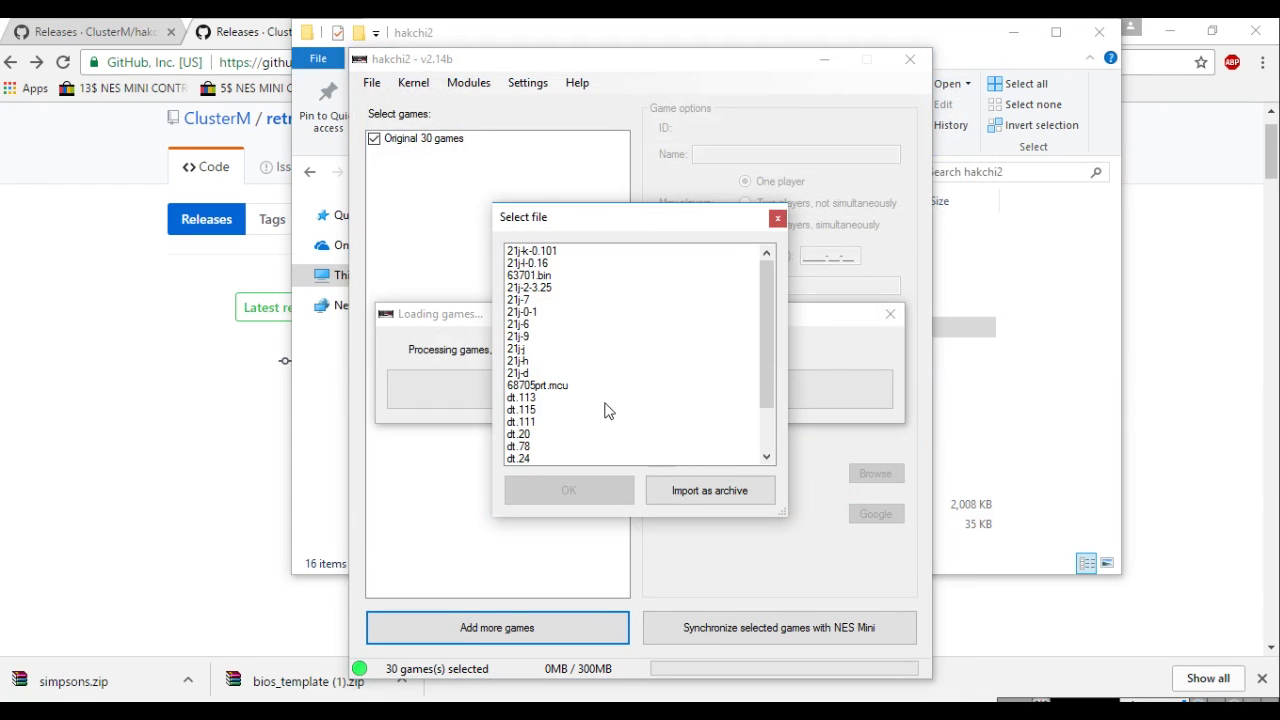
left_click(704, 503)
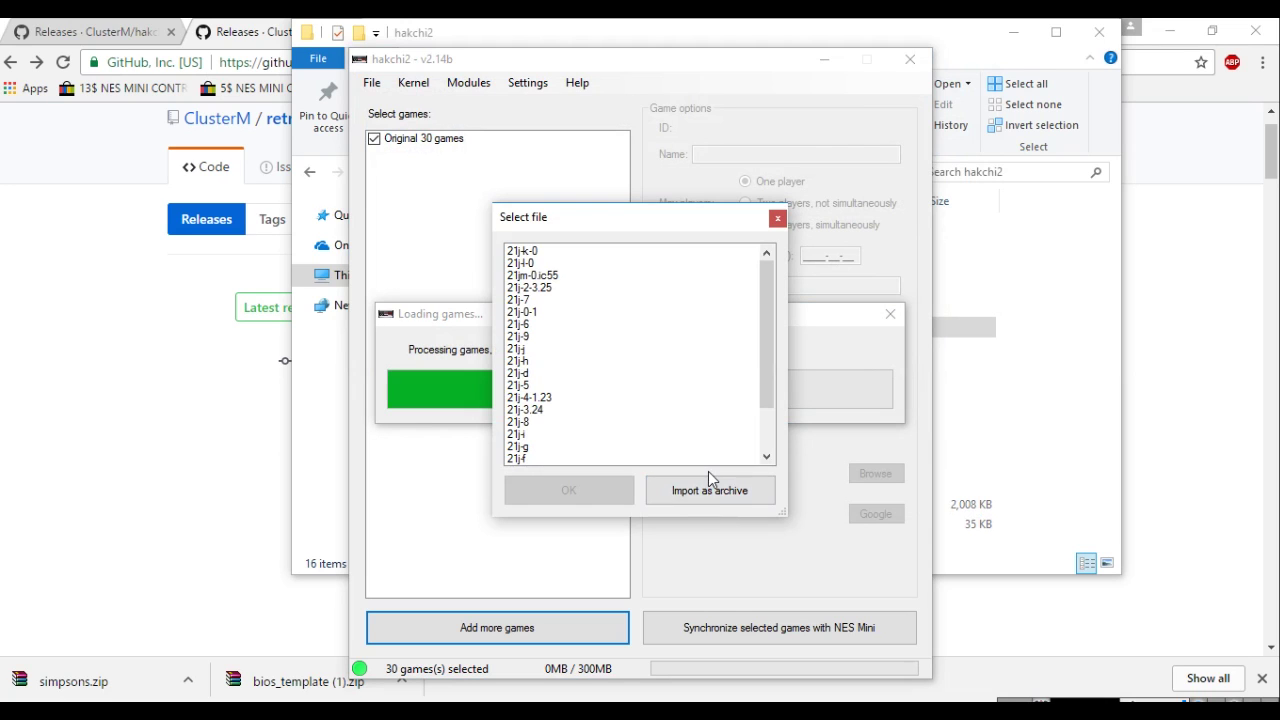
left_click(712, 496)
left_click(715, 496)
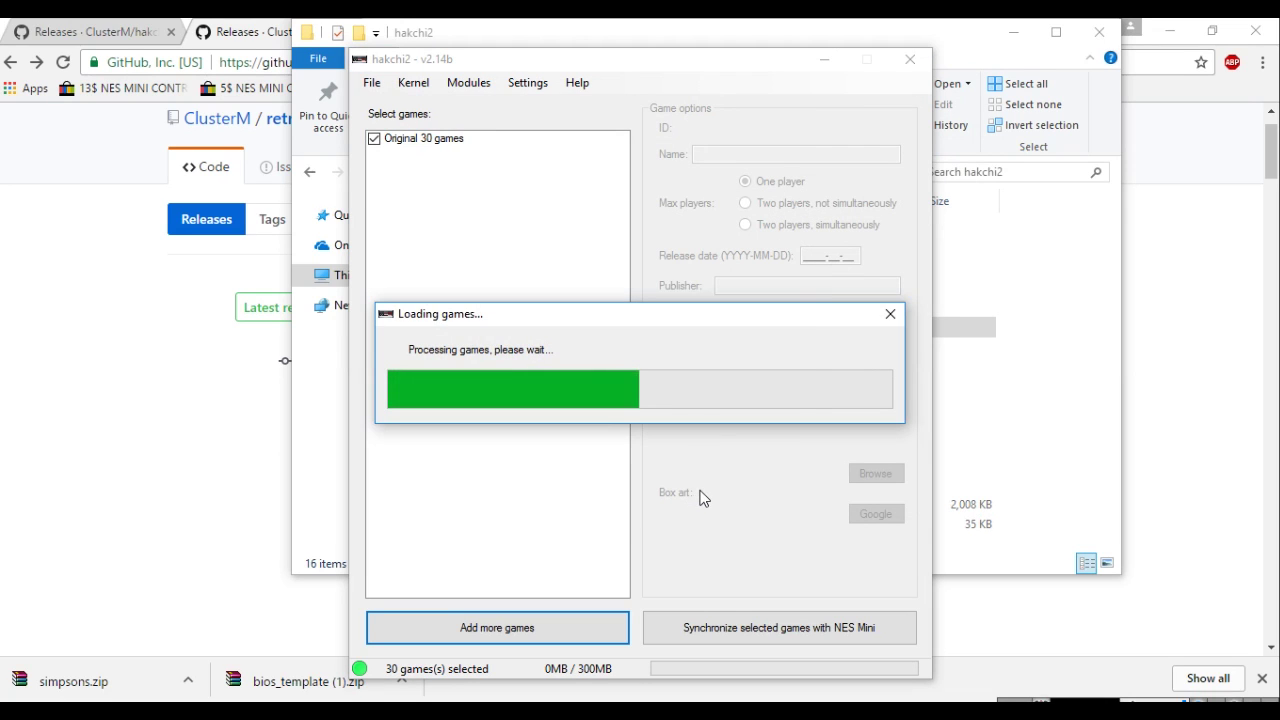
left_click(711, 494)
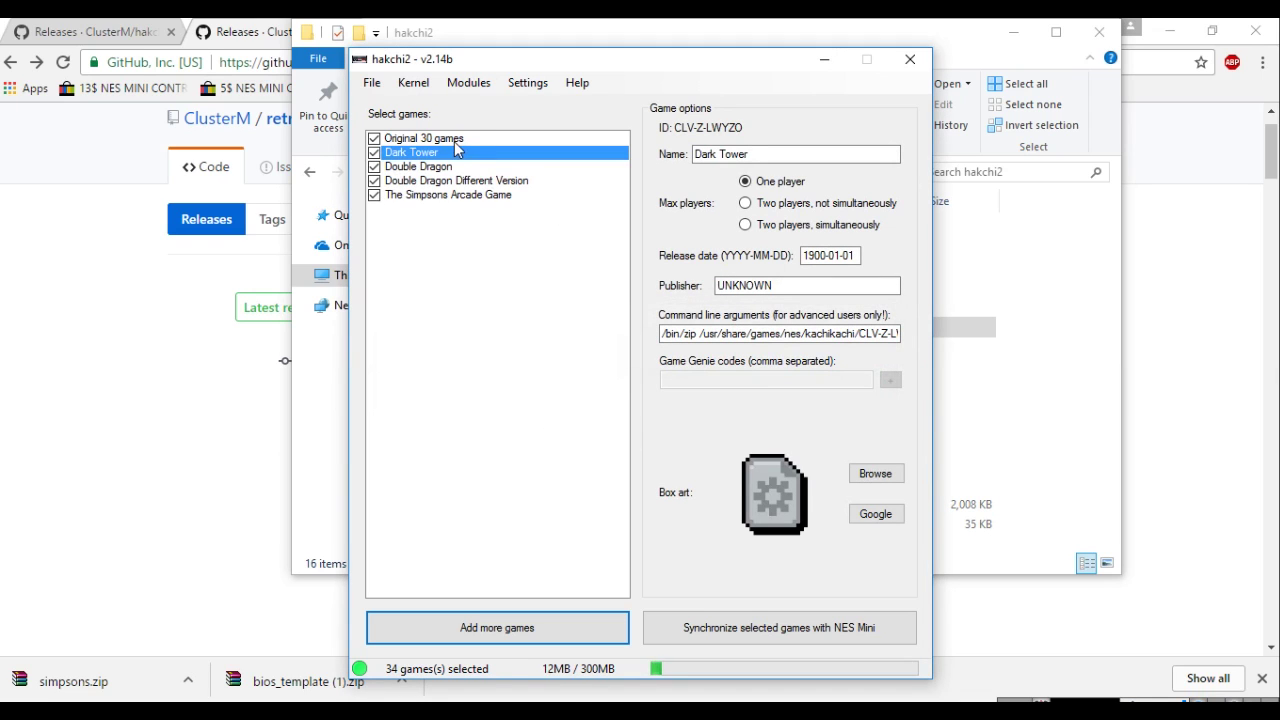
- Replace zip with fba in Dark Tower's command line arguments so they start with /bin/fba
left_click(452, 167)
left_click(447, 152)
left_click(447, 166)
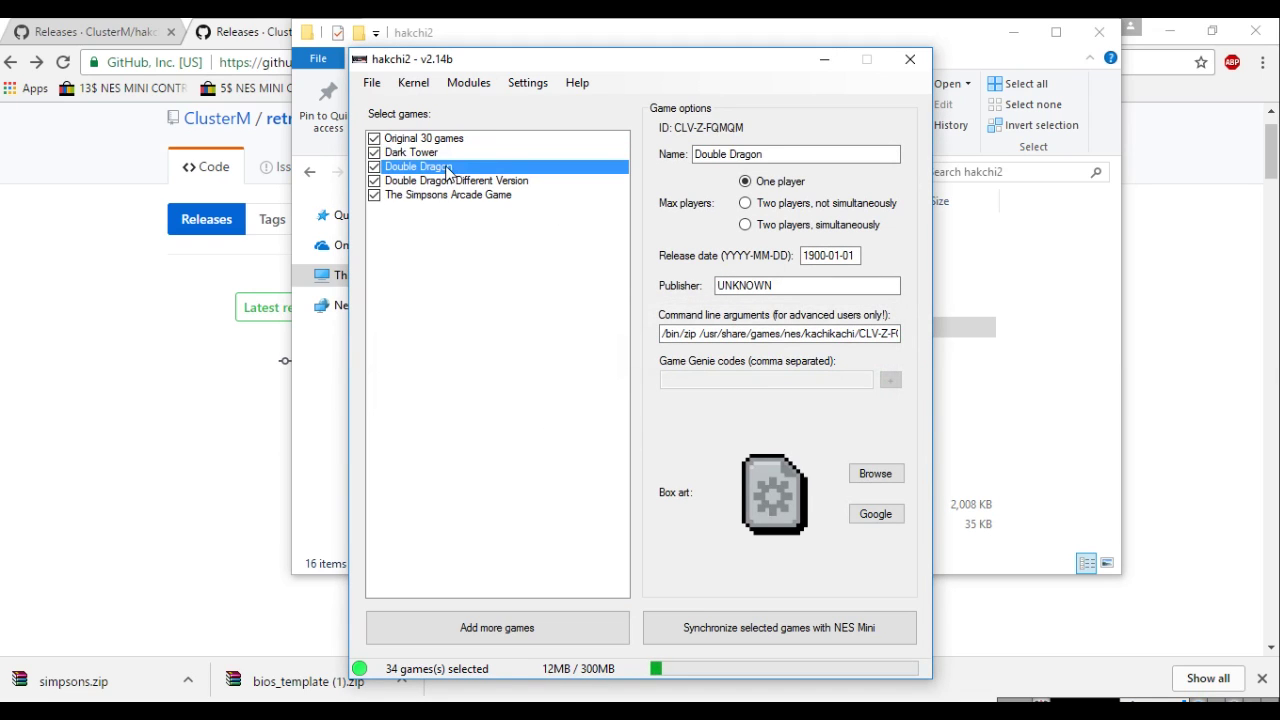
left_click(447, 152)
left_click(695, 333)
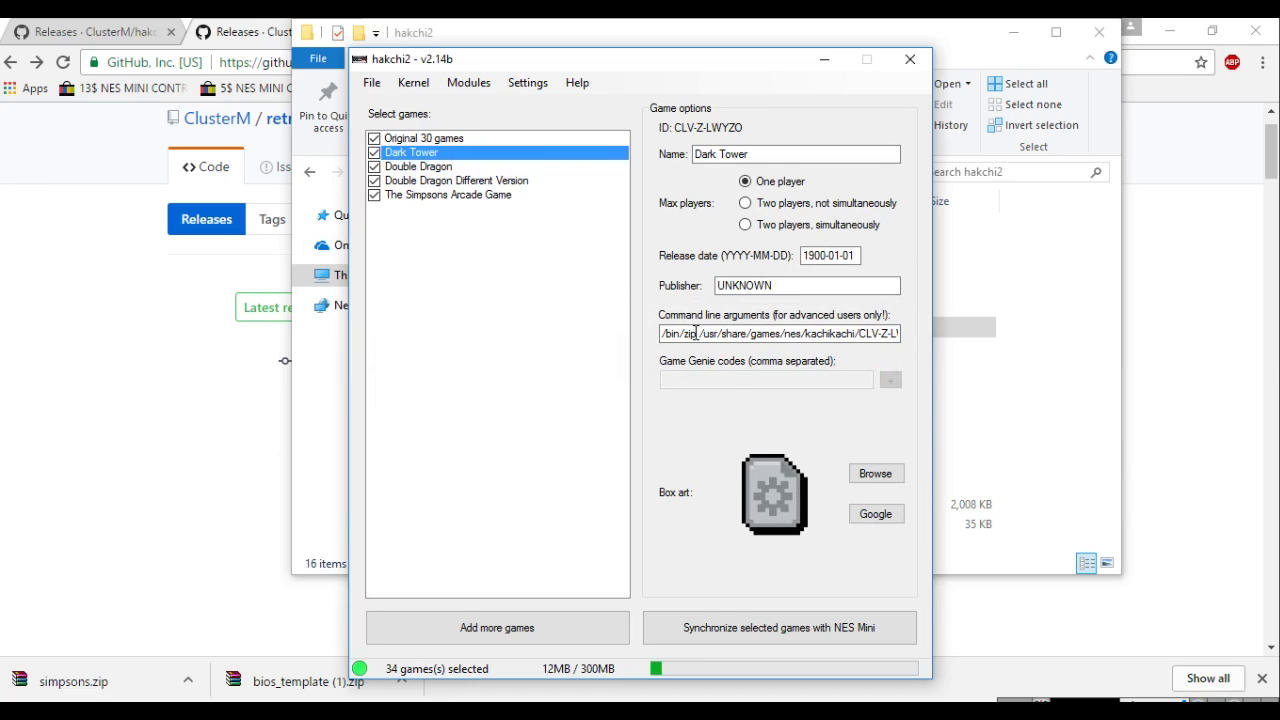
left_click(695, 333)
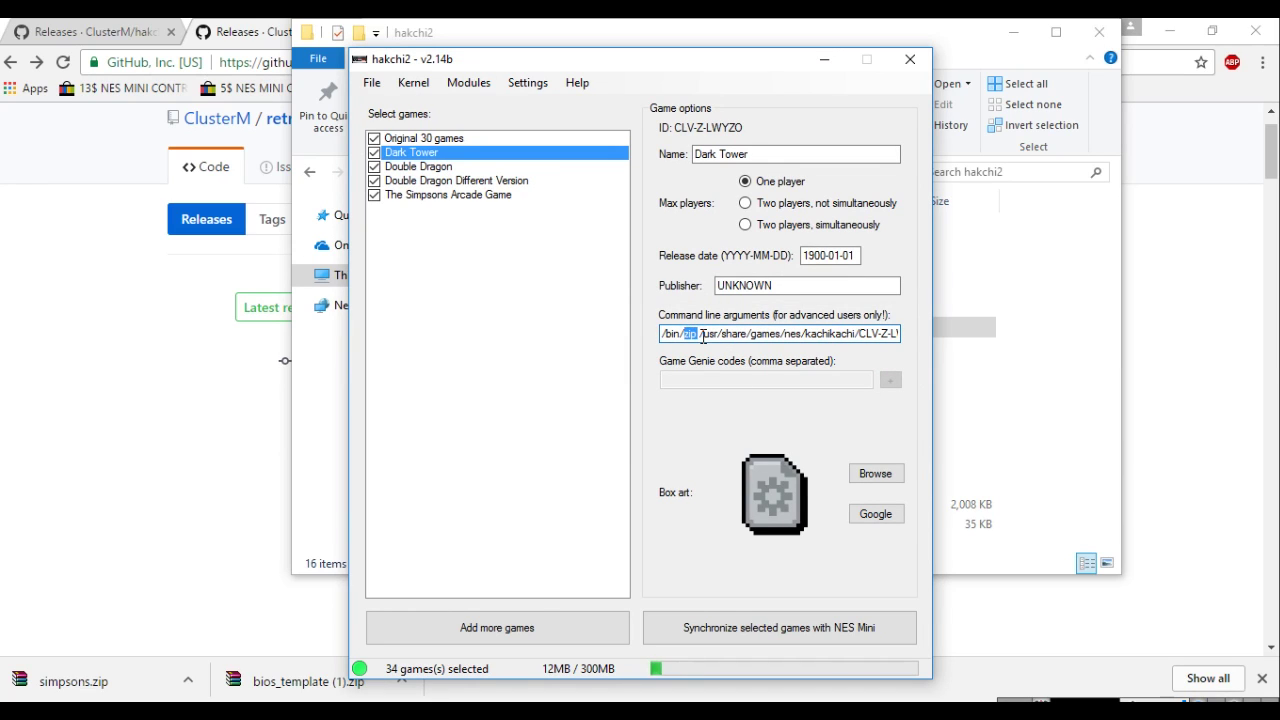
type("fba")
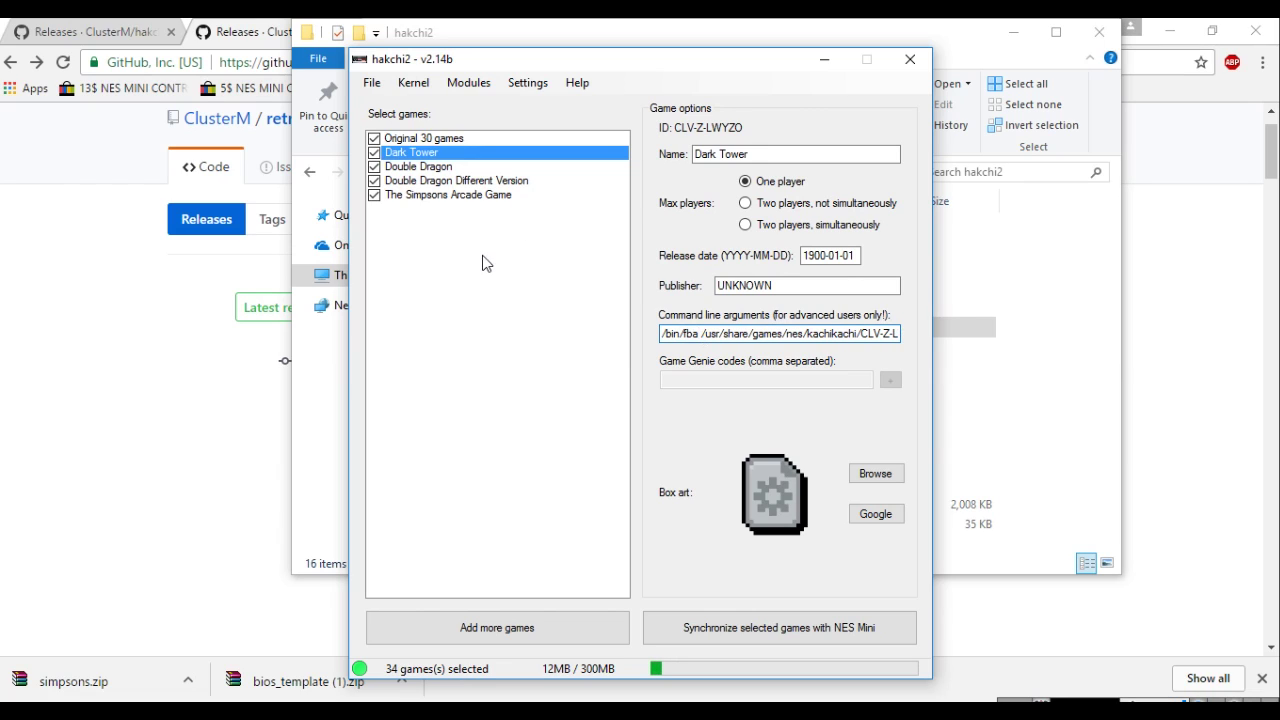
- Add the extra package from the HACKCHI folder in Downloads to the game list
left_click(434, 168)
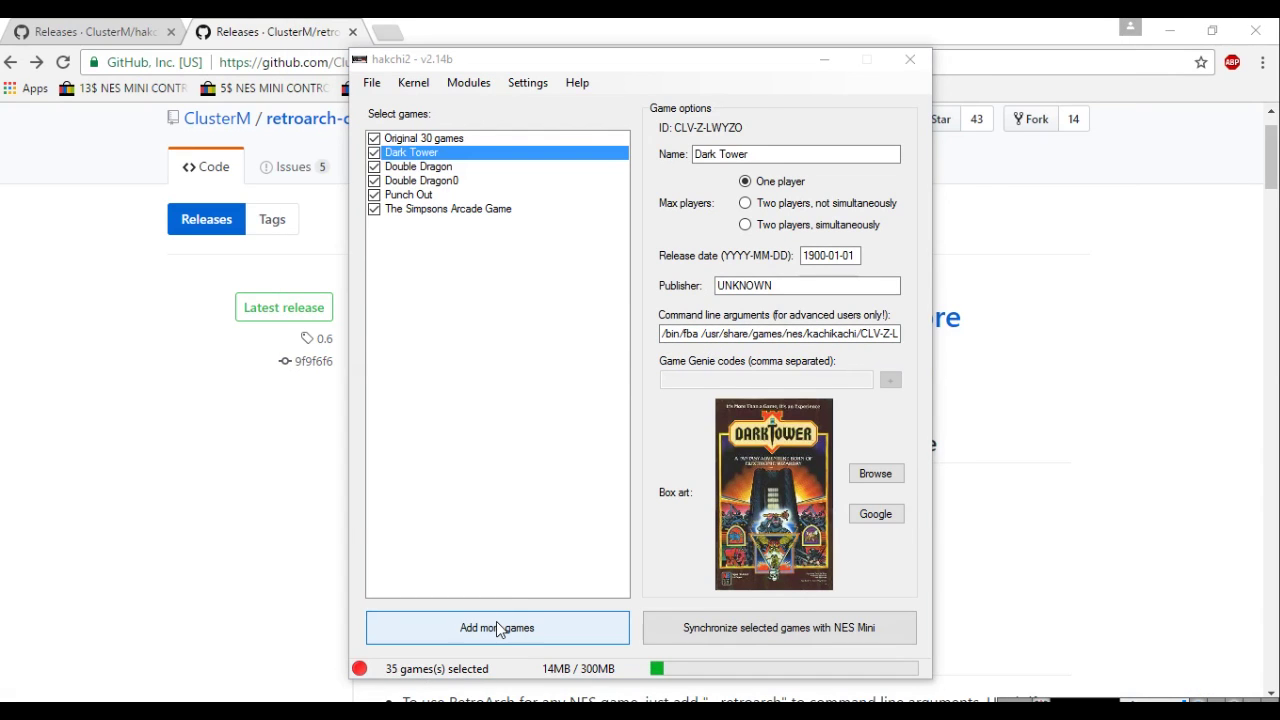
left_click(498, 628)
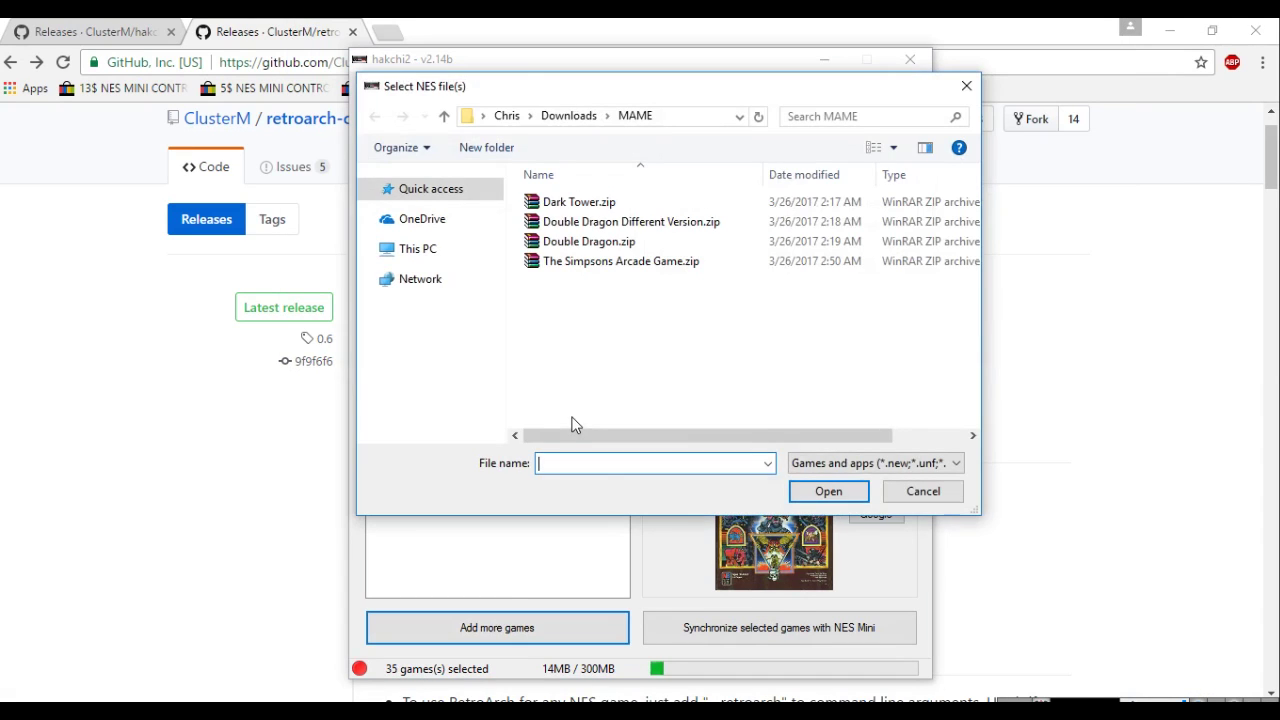
left_click(578, 122)
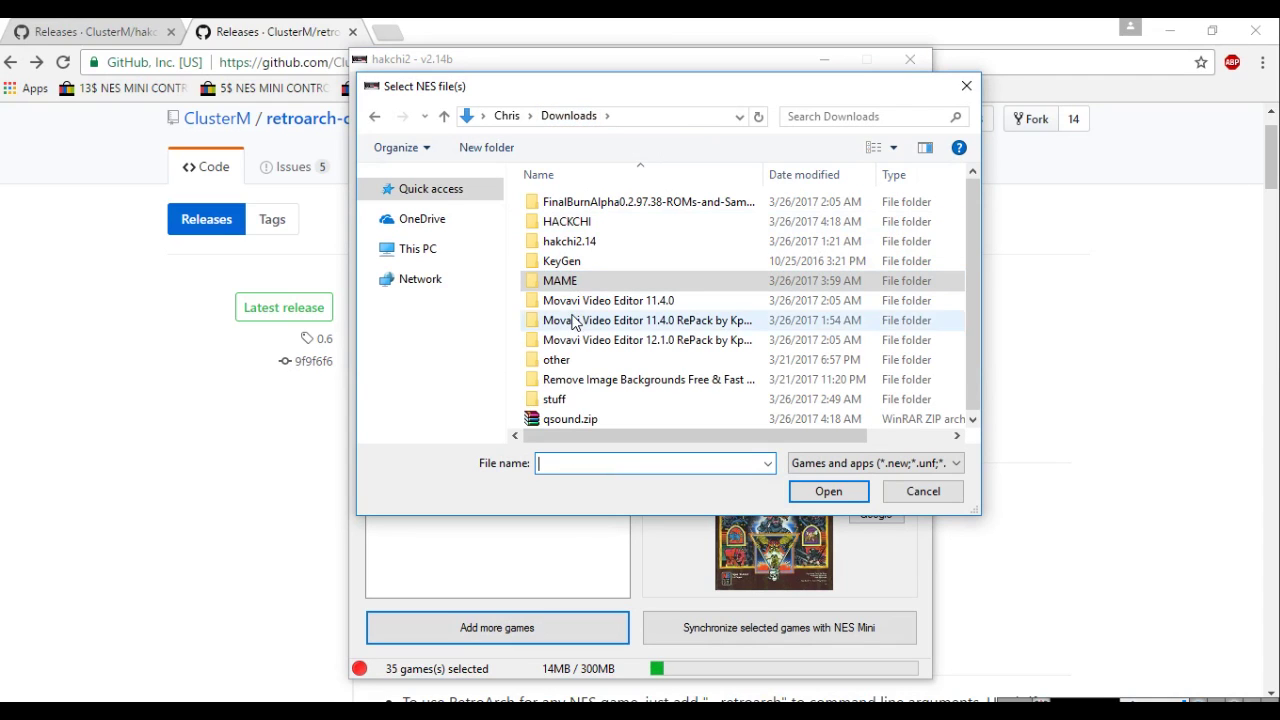
double_click(567, 222)
left_click(570, 262)
left_click(828, 491)
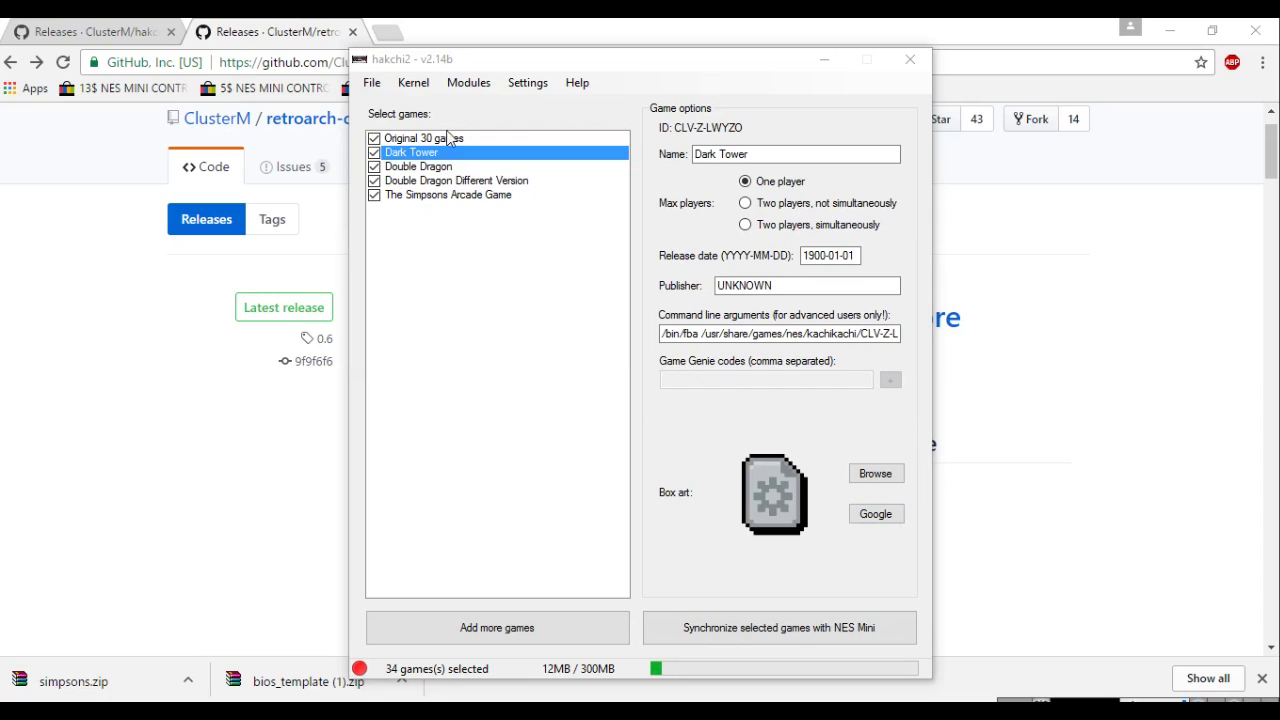
- Download box art for all games and select the second Double Dragon entry
left_click(372, 82)
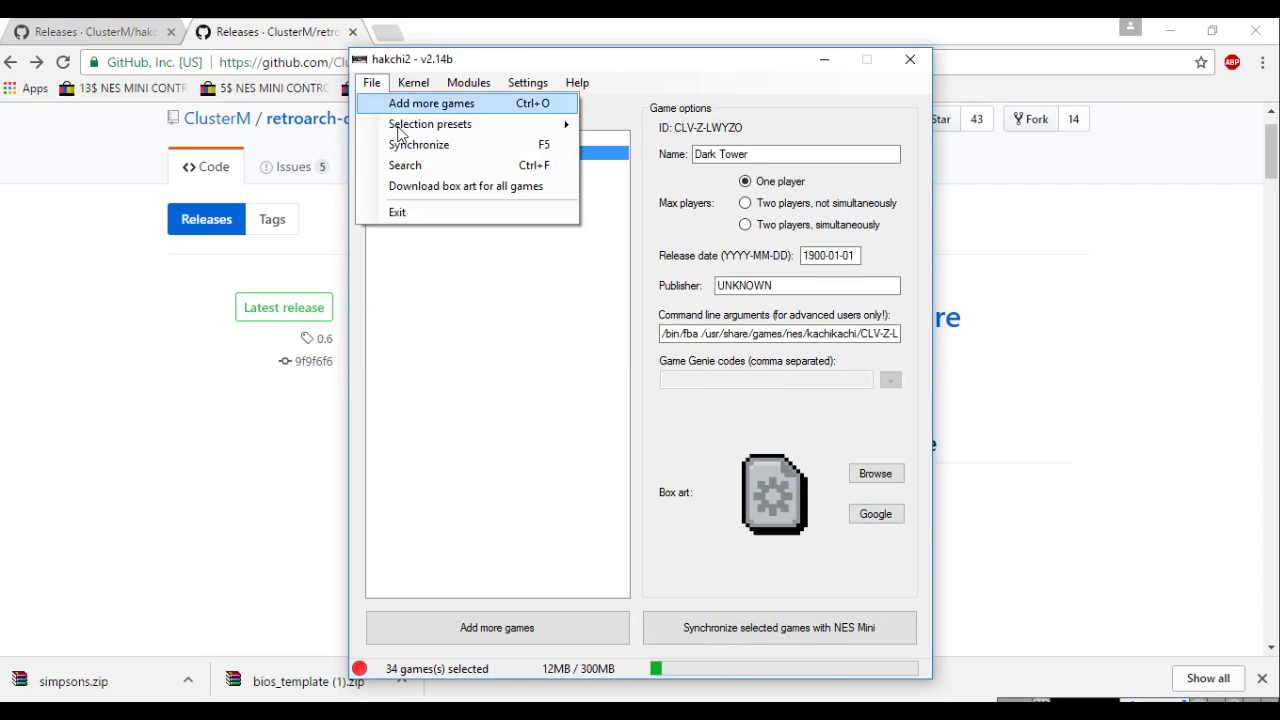
left_click(458, 190)
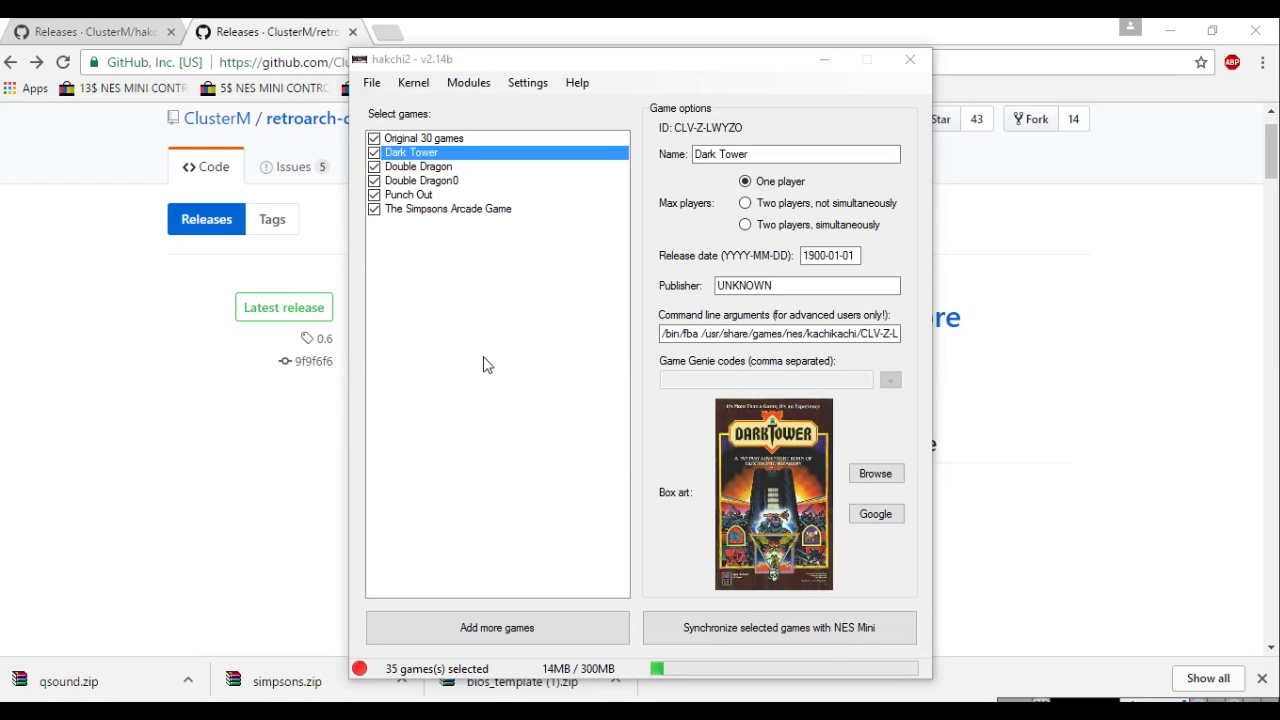
left_click(445, 182)
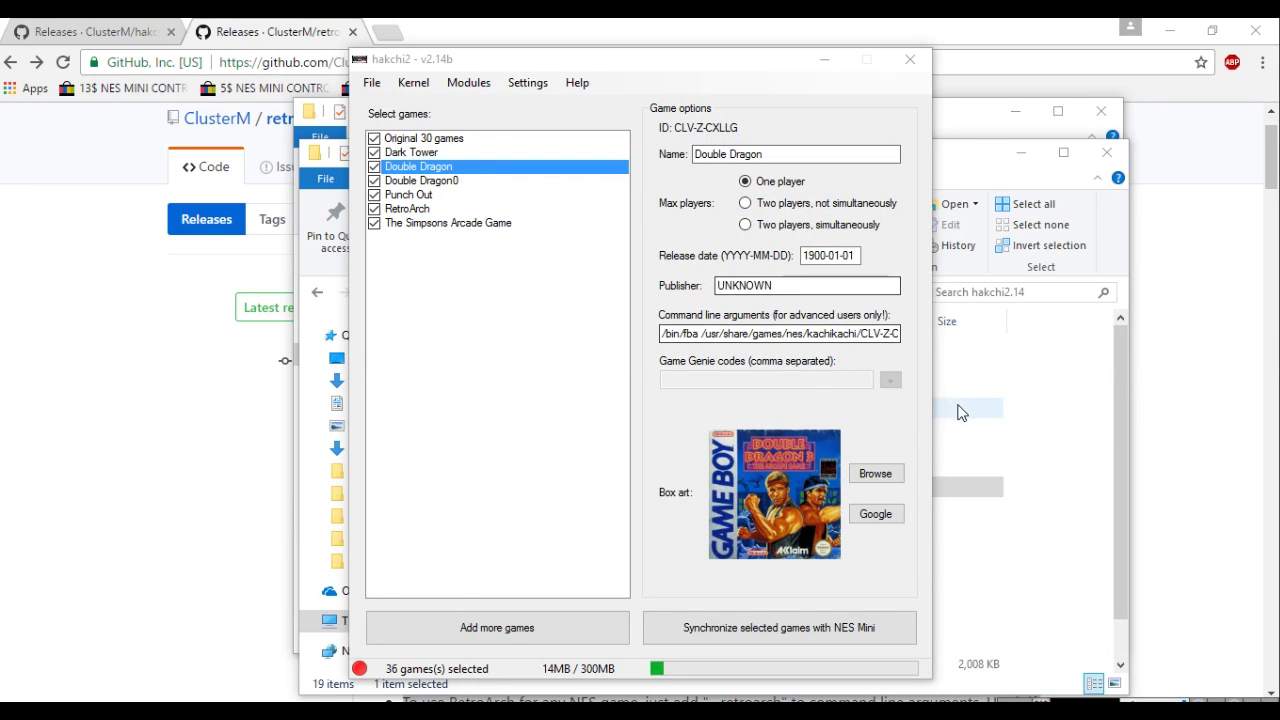
- Move neogeo.zip from the BIOS folder into Double Dragon's CLV-Z-CXLLG folder under hakchi2.14\games, replacing the existing file
left_click(960, 413)
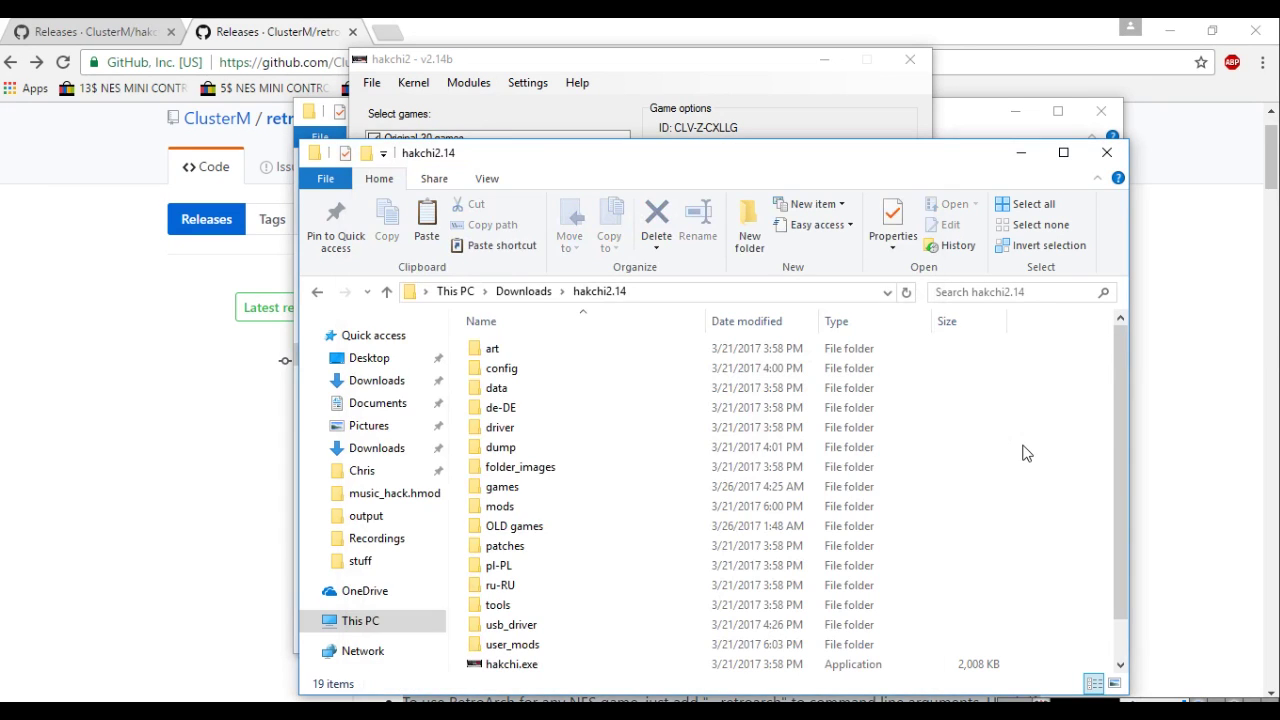
double_click(510, 490)
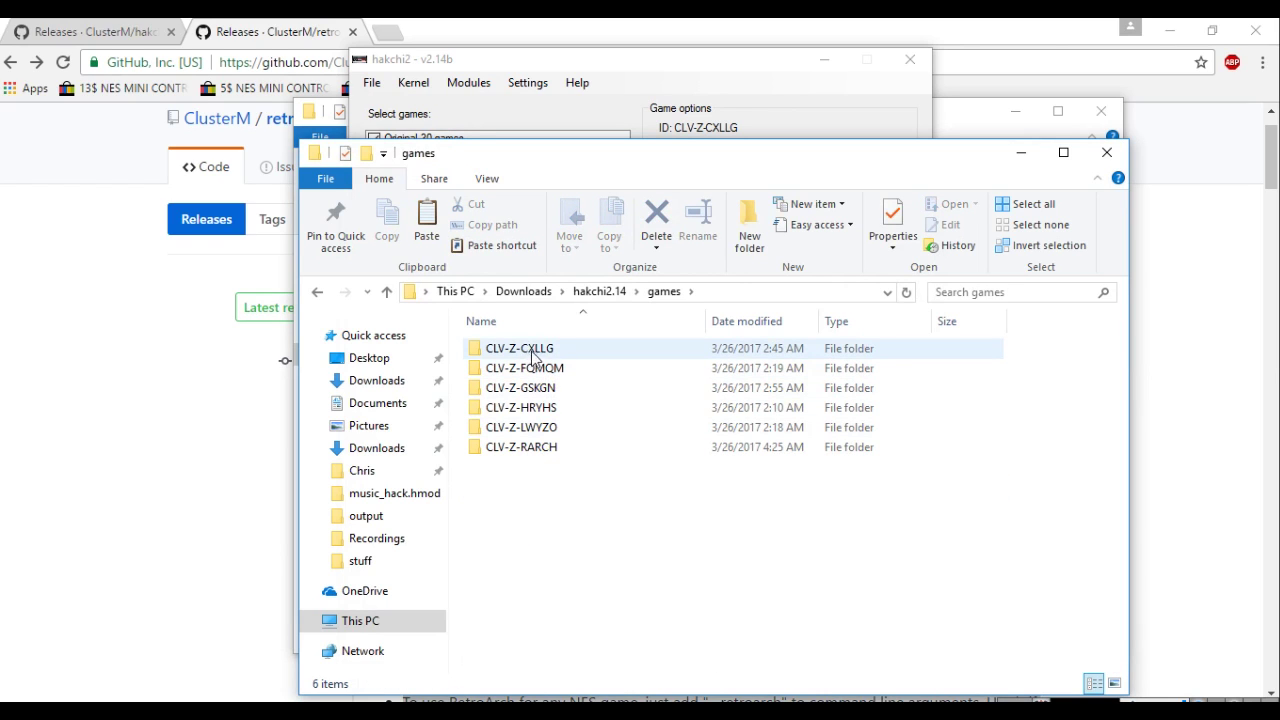
double_click(539, 350)
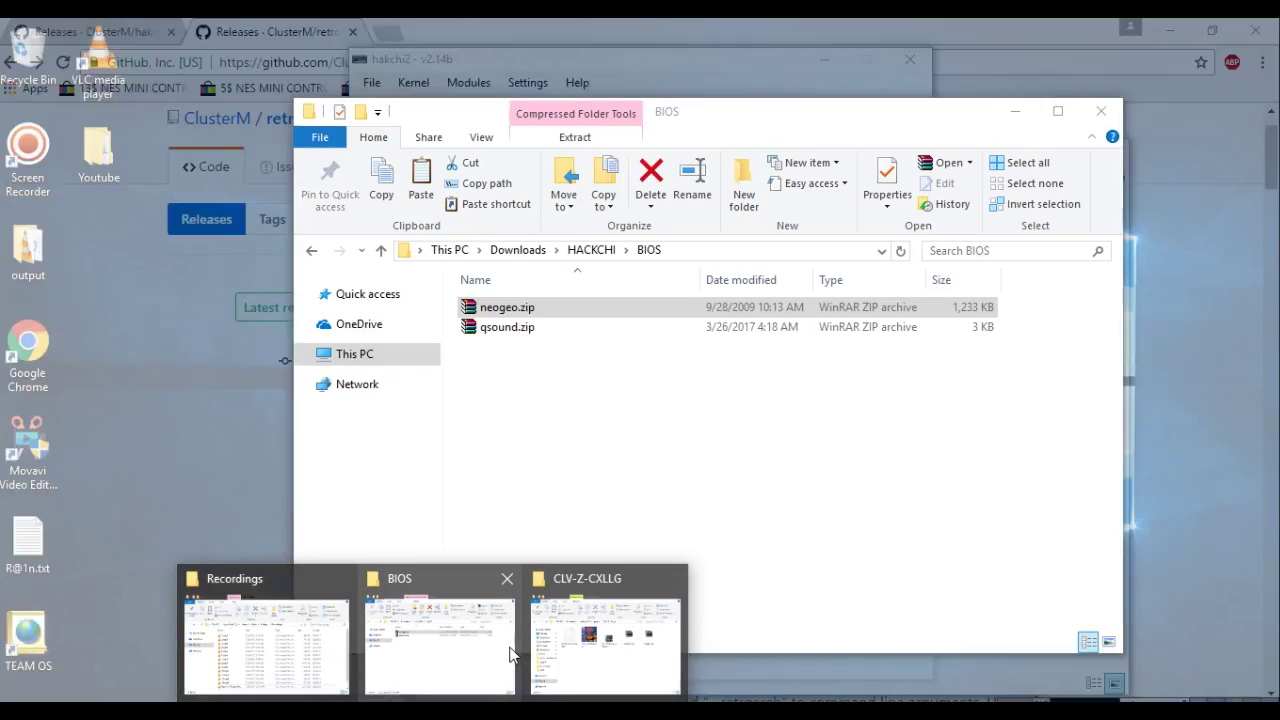
left_click(510, 655)
left_click_drag(507, 309, 988, 500)
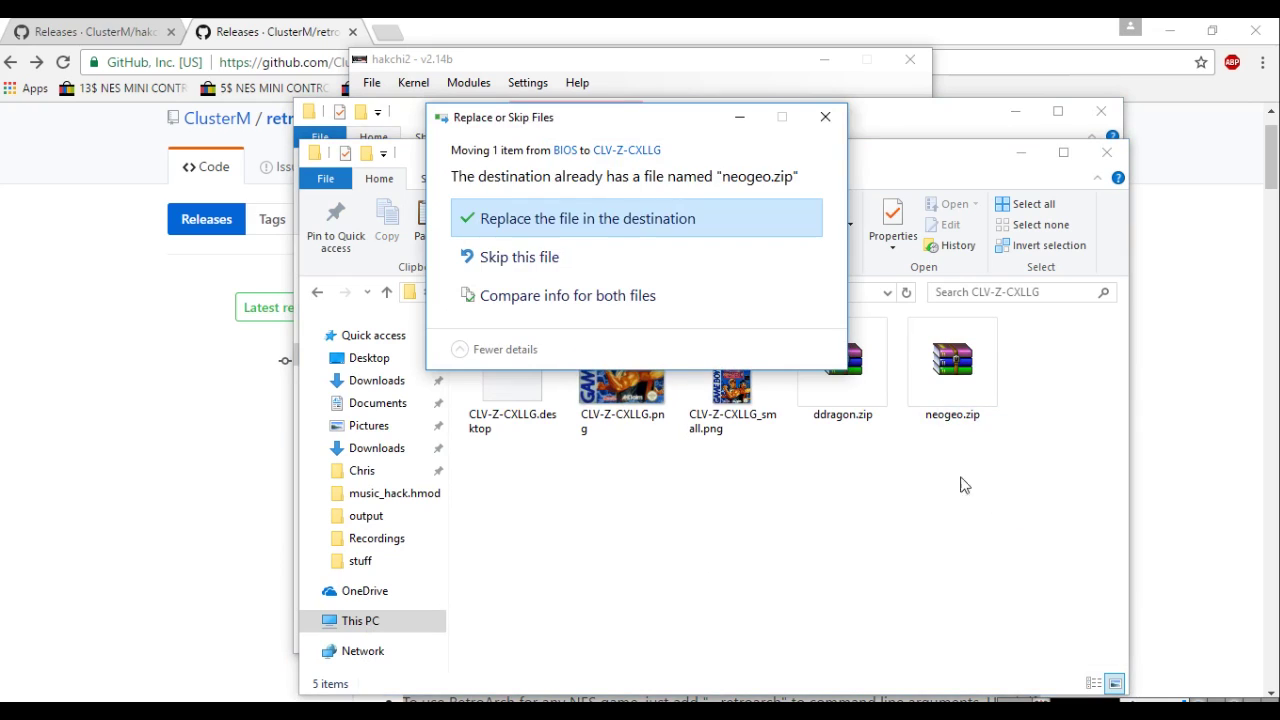
left_click(550, 222)
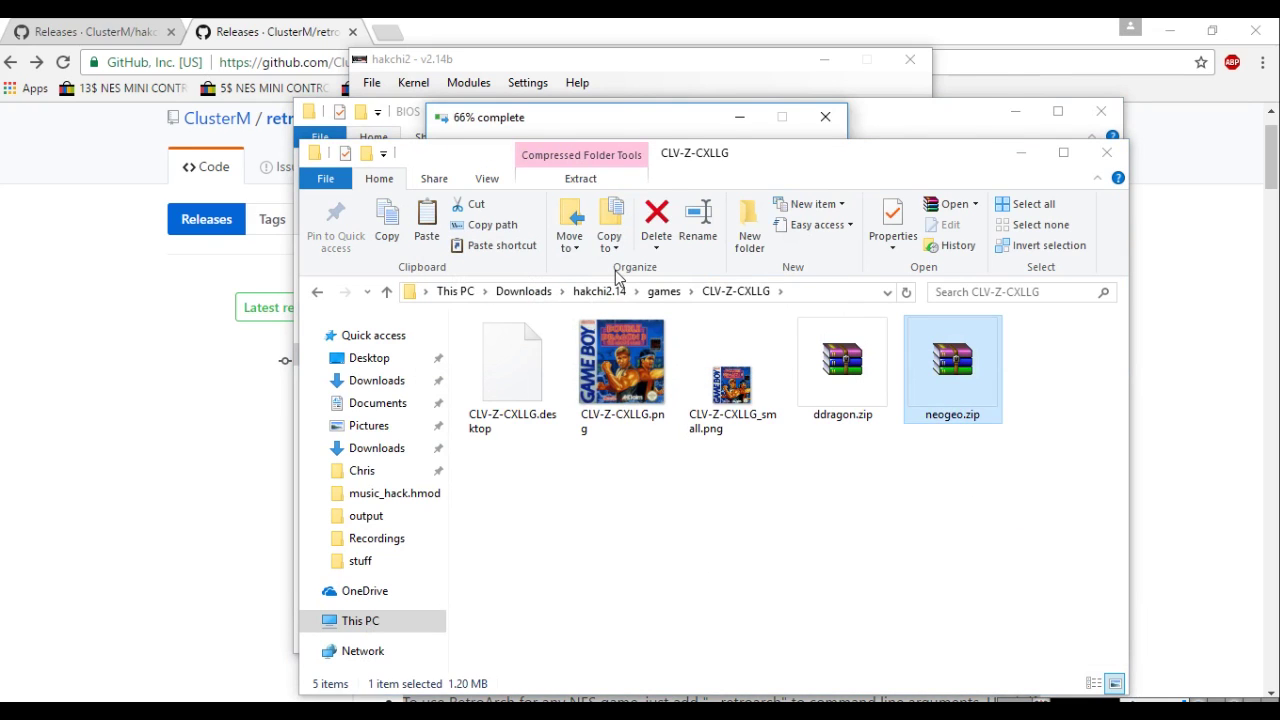
left_click(921, 560)
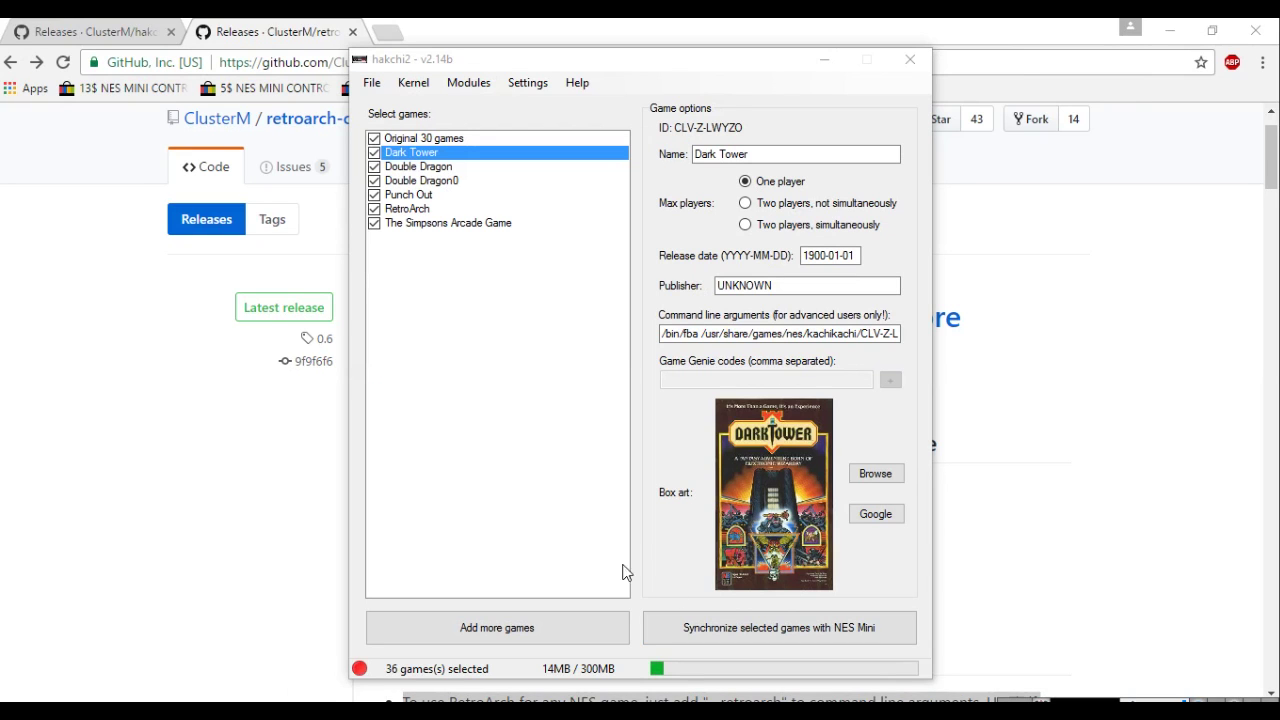
- Synchronize the selected games with the NES Mini
left_click(785, 637)
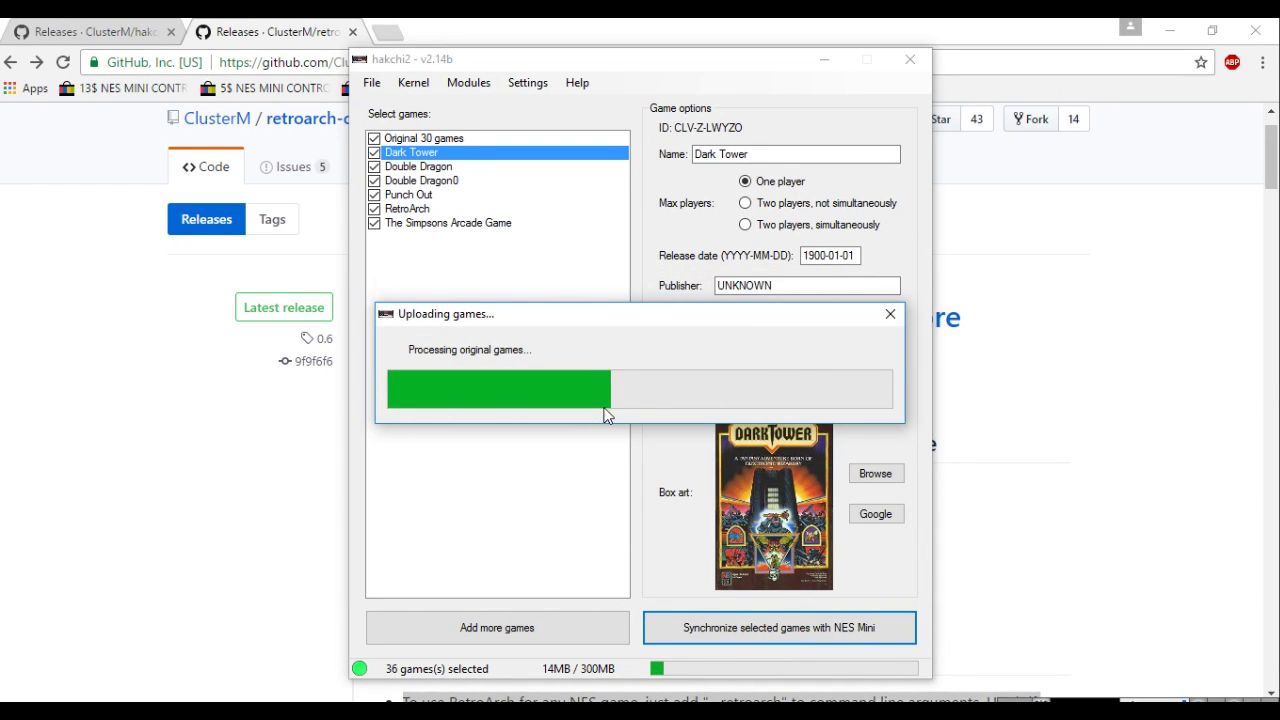
left_click(647, 436)
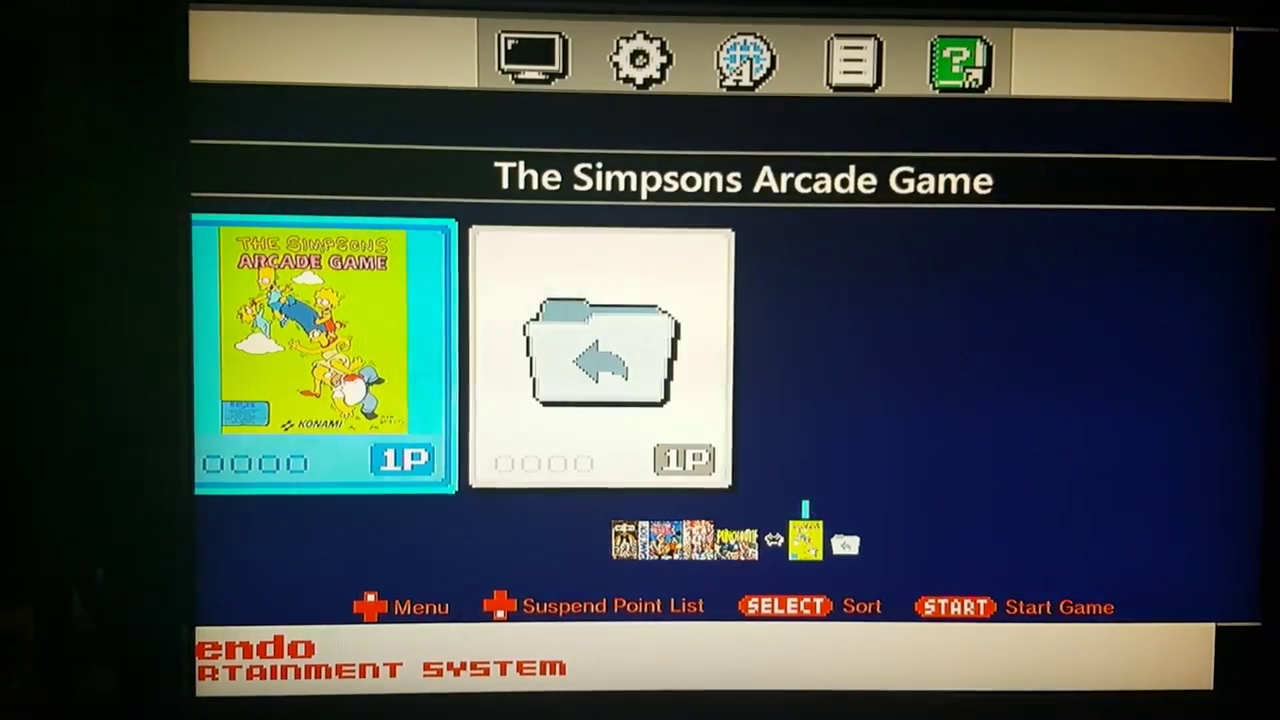
- Browse the added arcade games on the NES Mini and start The Simpsons Arcade Game
key("Right")
key("Return")
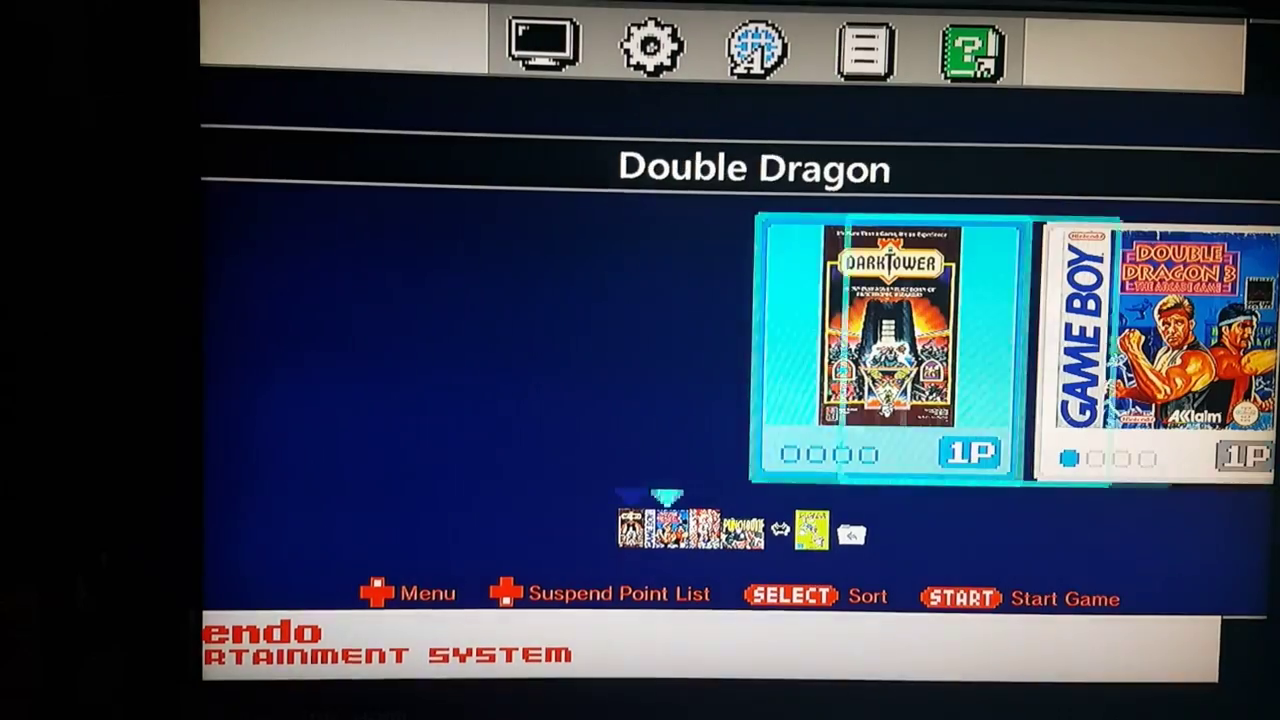
key("Right")
key("Right")
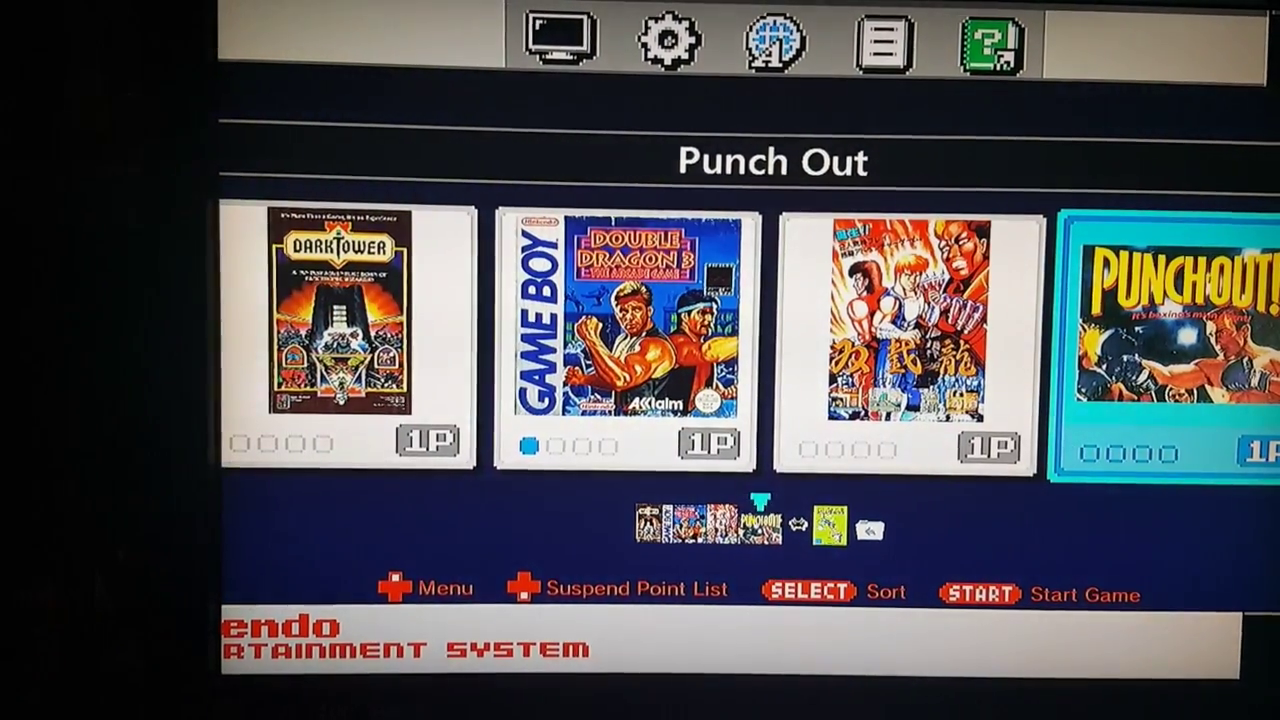
key("Right")
key("Right")
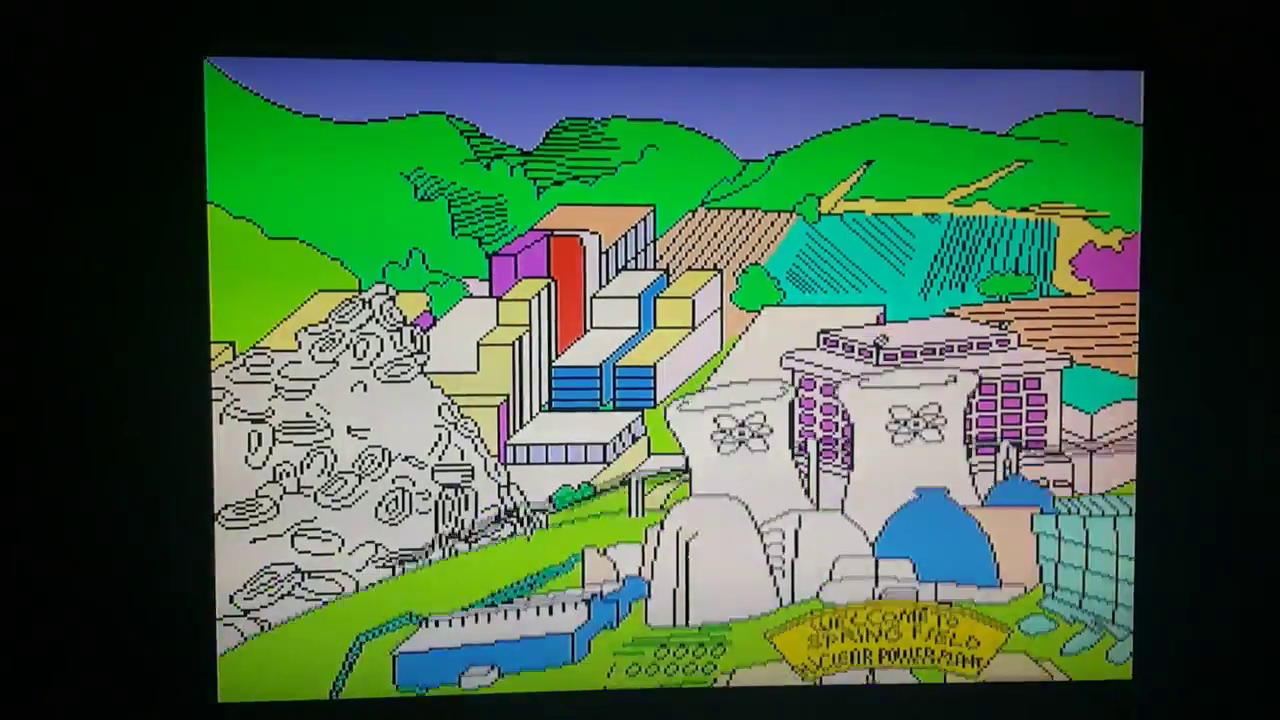
key("Return")
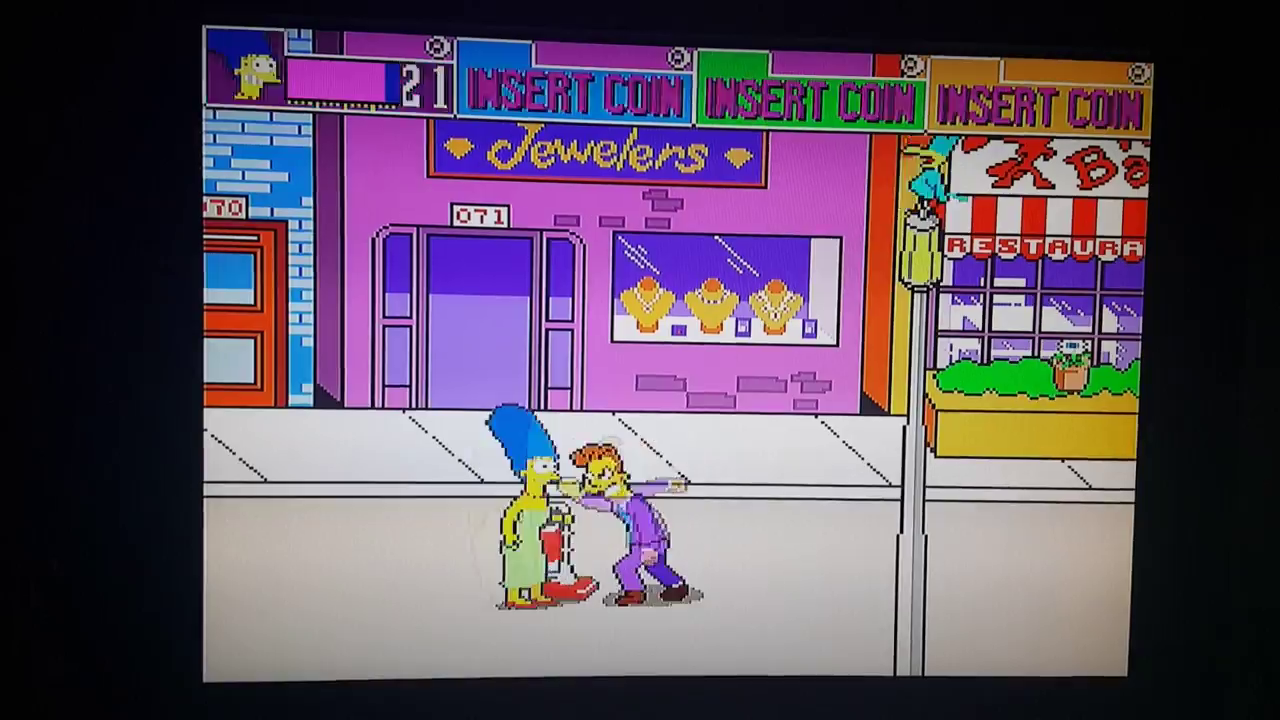
- Open the Video settings from the RetroArch menu while The Simpsons Arcade Game is running
key("F1")
key("Down")
key("Down")
key("Down")
key("Down")
key("Down")
key("Return")
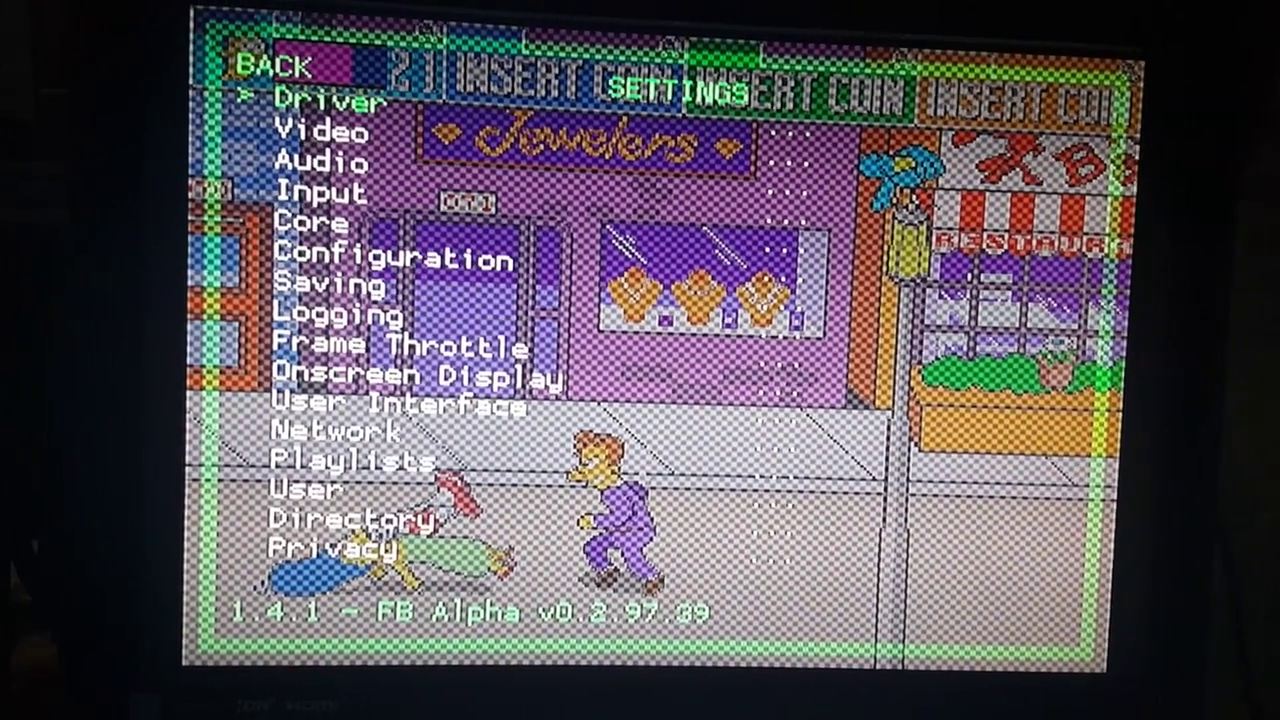
key("Down")
key("Return")
- Turn Integer Scale off in the Video settings
key("Down")
key("Down")
key("Down")
key("Down")
key("Down")
key("Down")
key("Down")
key("Down")
key("Down")
key("Down")
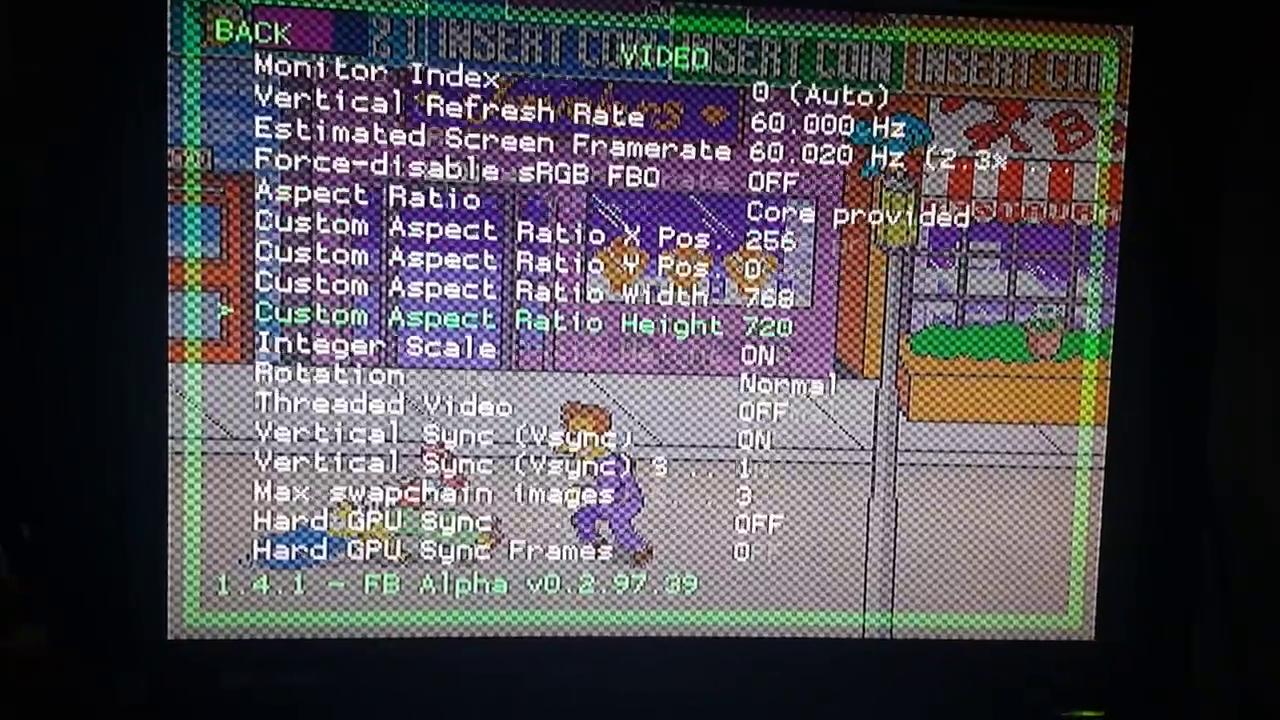
key("Down")
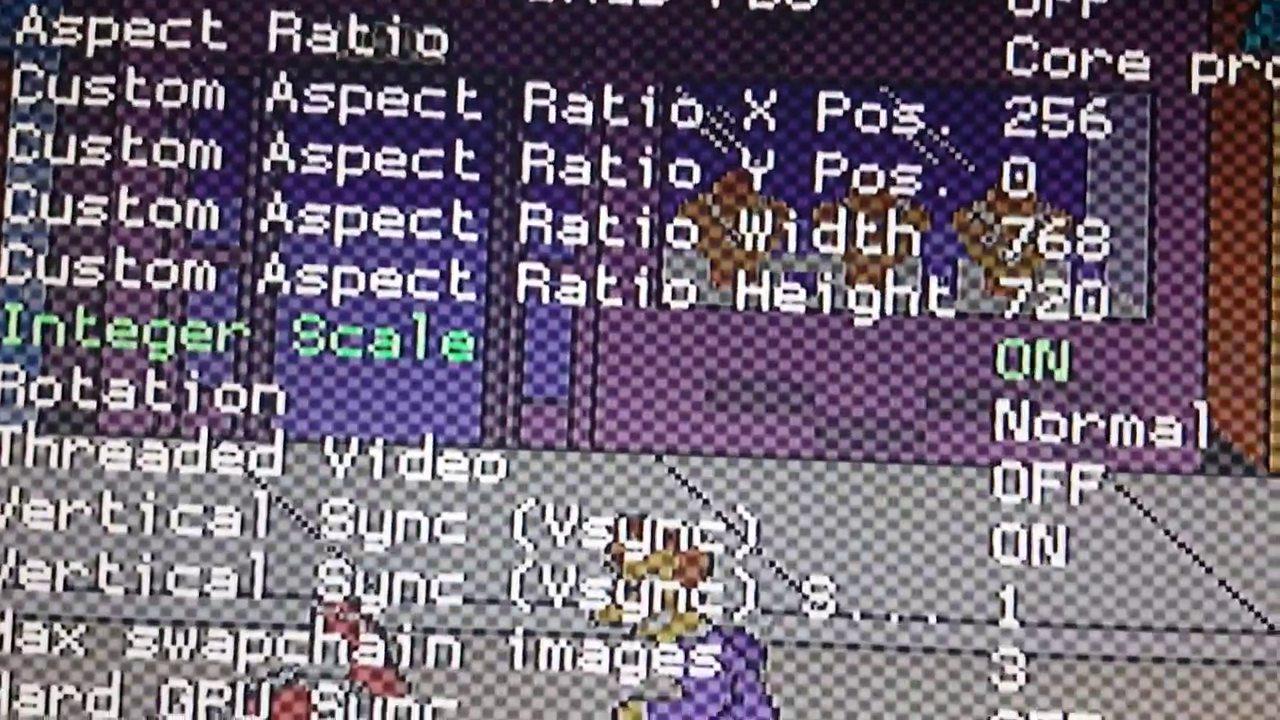
key("Return")
- Set the Aspect Ratio to 16:15 in the Video settings
key("Up")
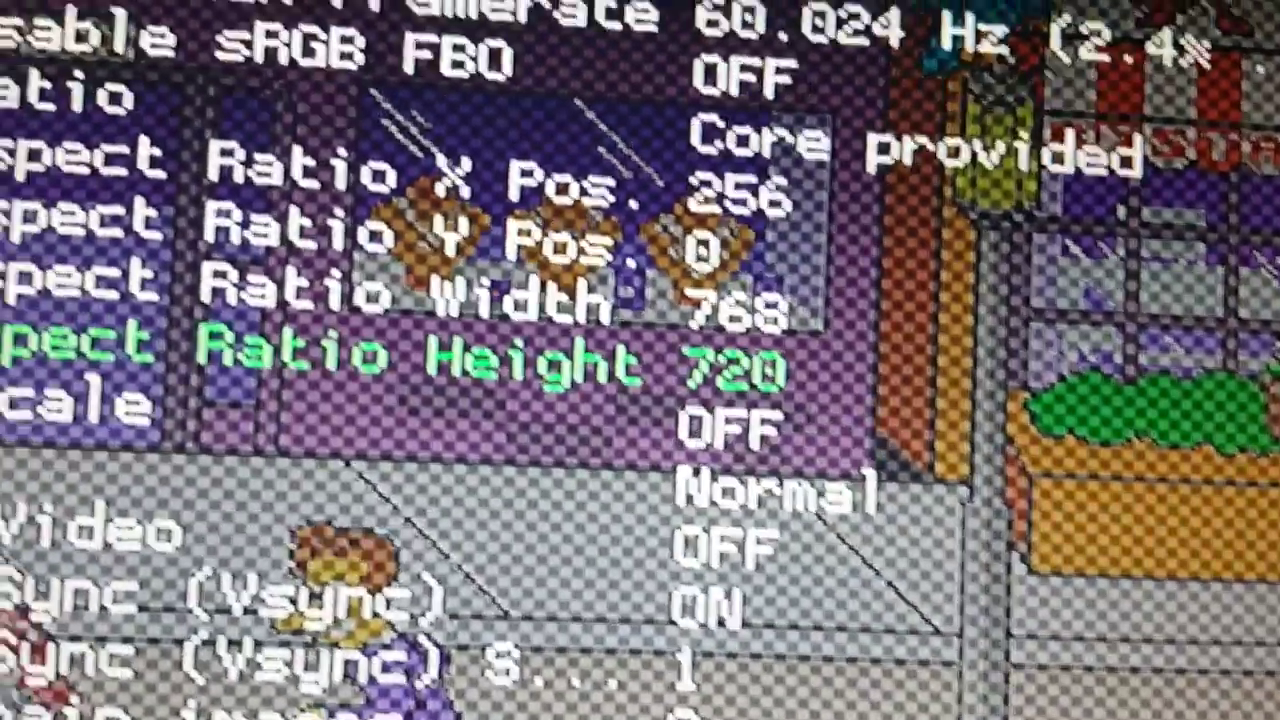
key("Up")
key("Up")
key("Up")
key("Up")
key("Right")
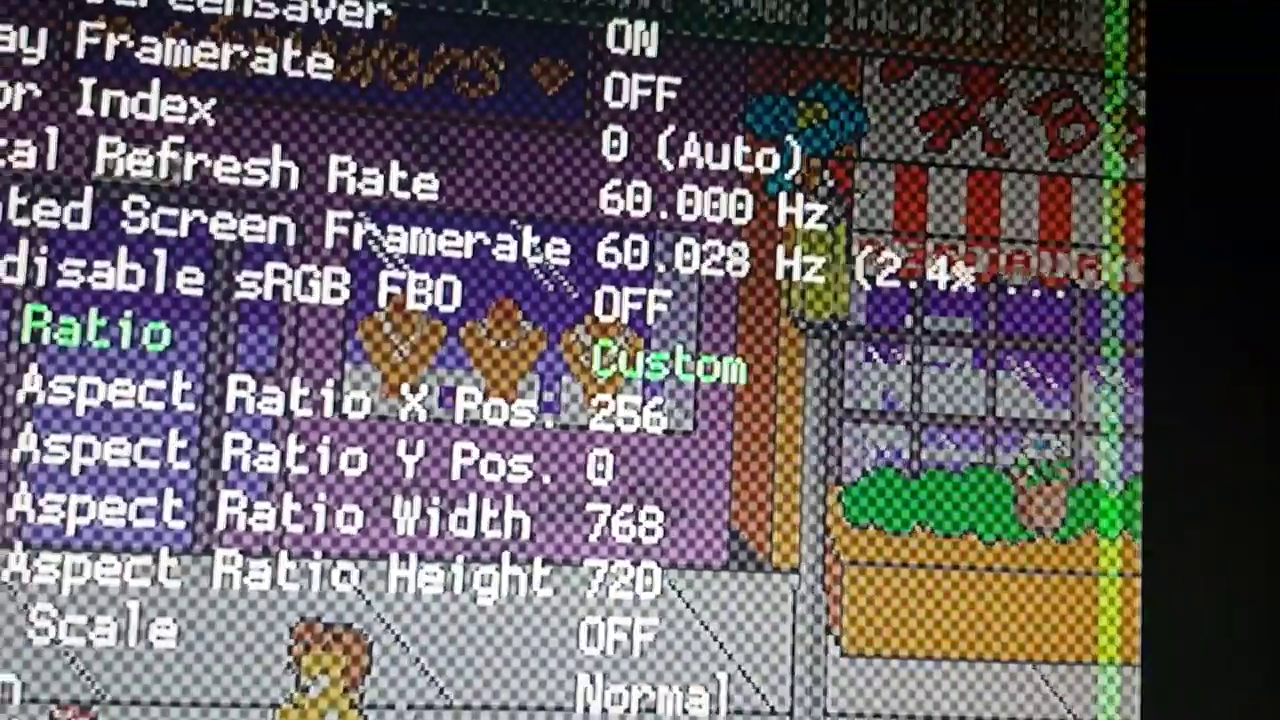
key("Right")
key("Right")
key("Right")
key("Right")
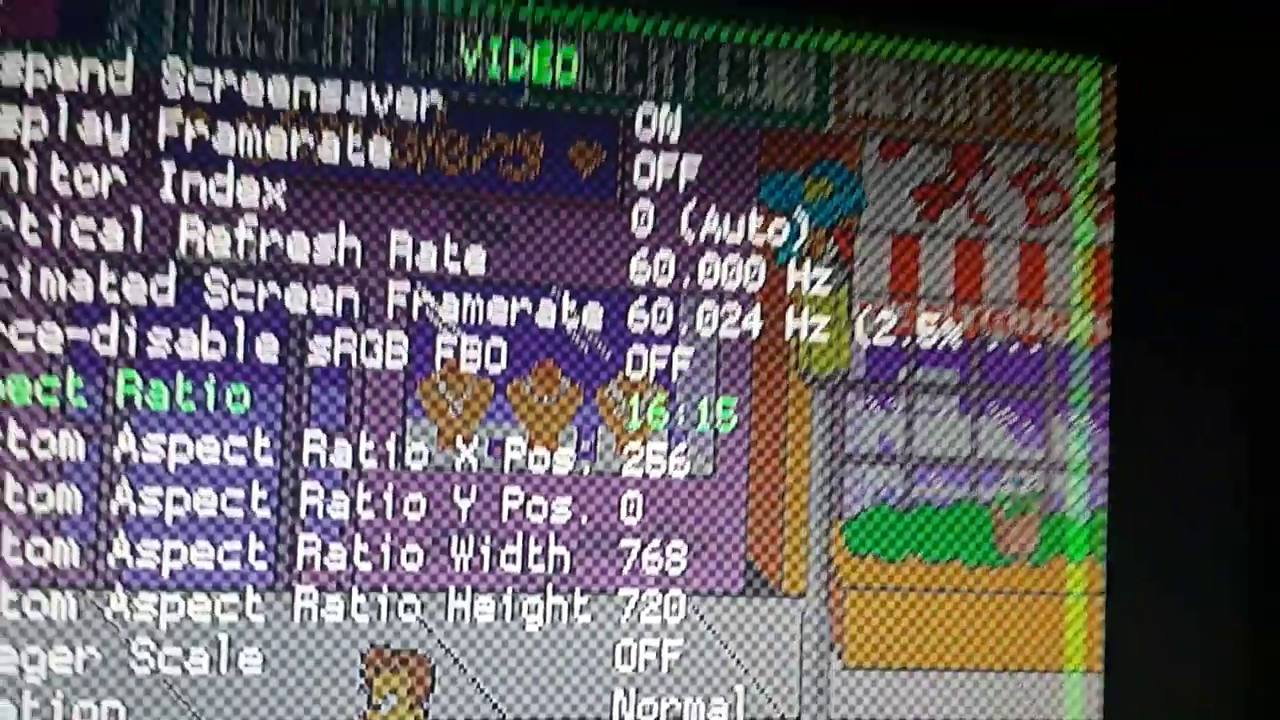